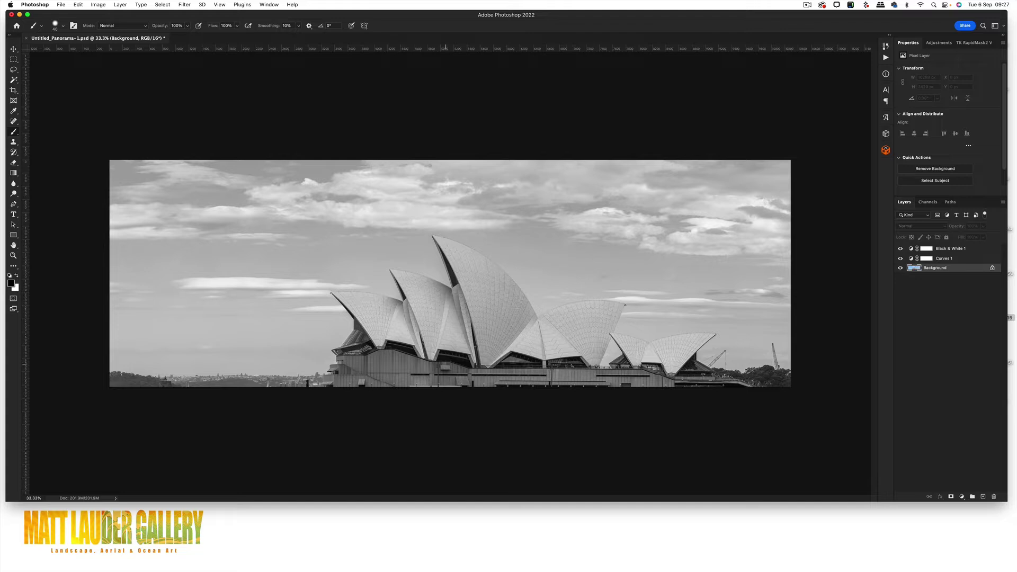
Toggle Black & White 1 and Curves 1 visibility to compare with colour, then select Black & White 1
click(900, 249)
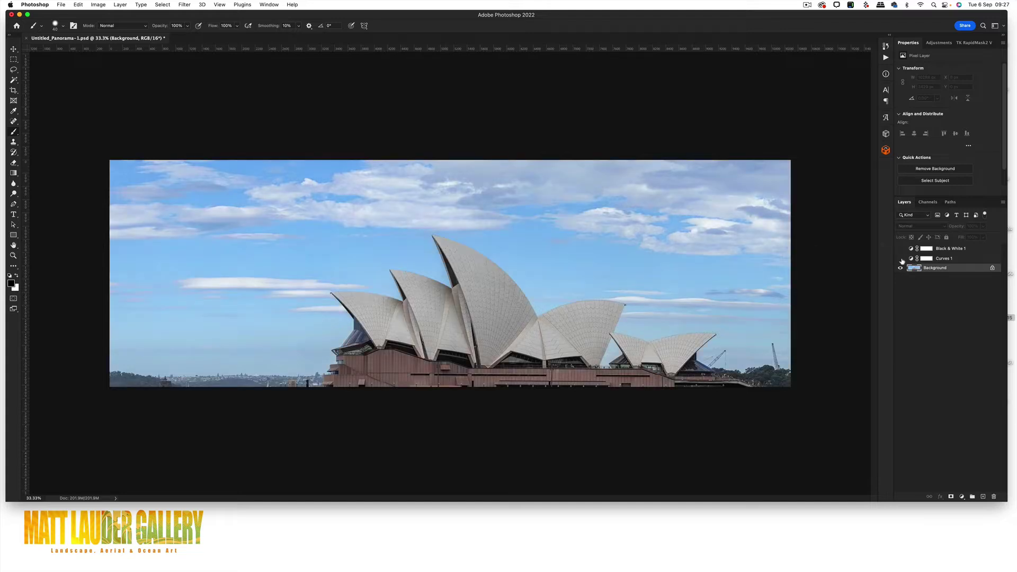
click(901, 259)
click(900, 248)
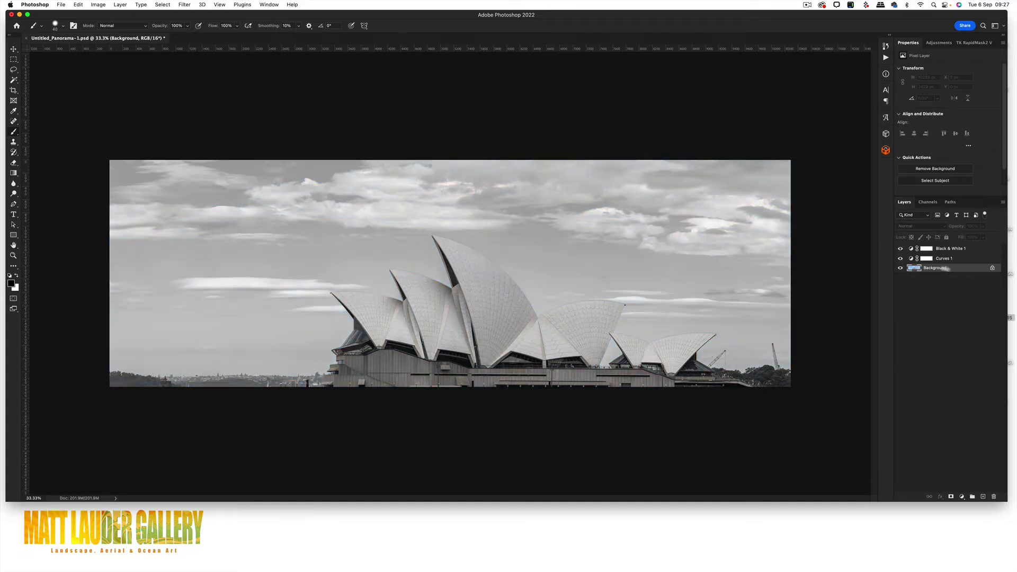
click(941, 250)
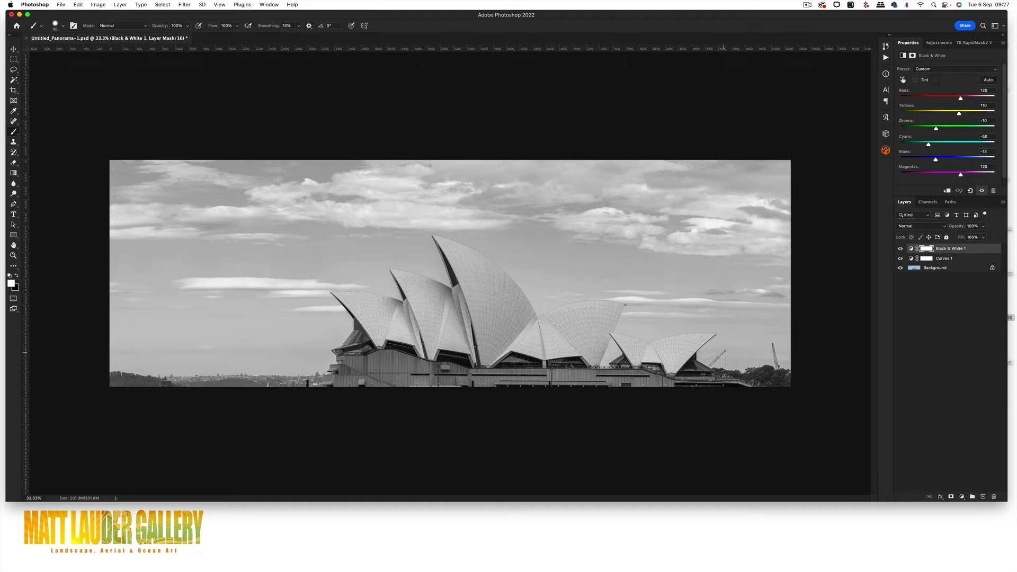
Add a Curves 2 adjustment layer, sample the sky in its mask's Color Range, then cancel
click(952, 496)
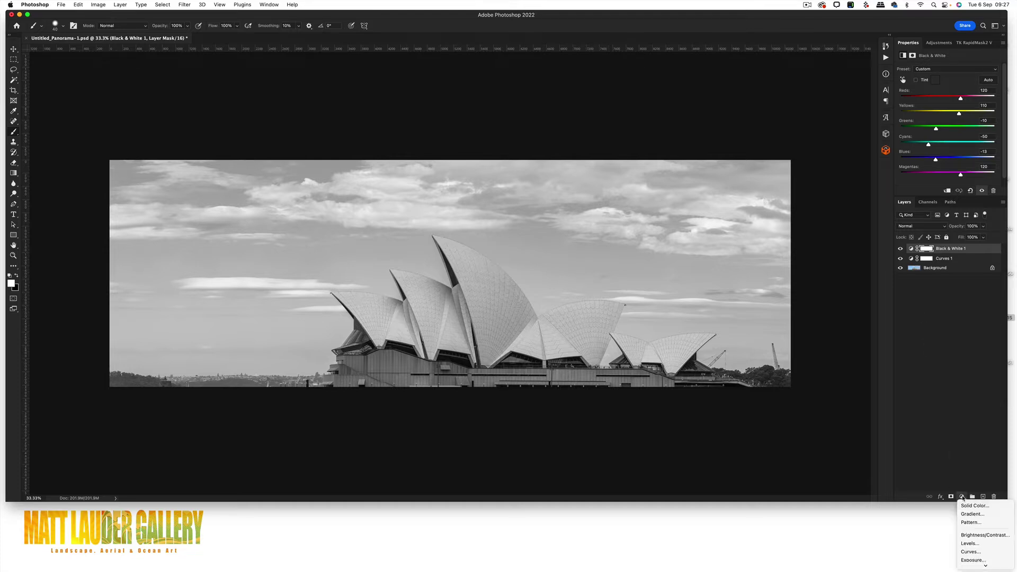
click(969, 546)
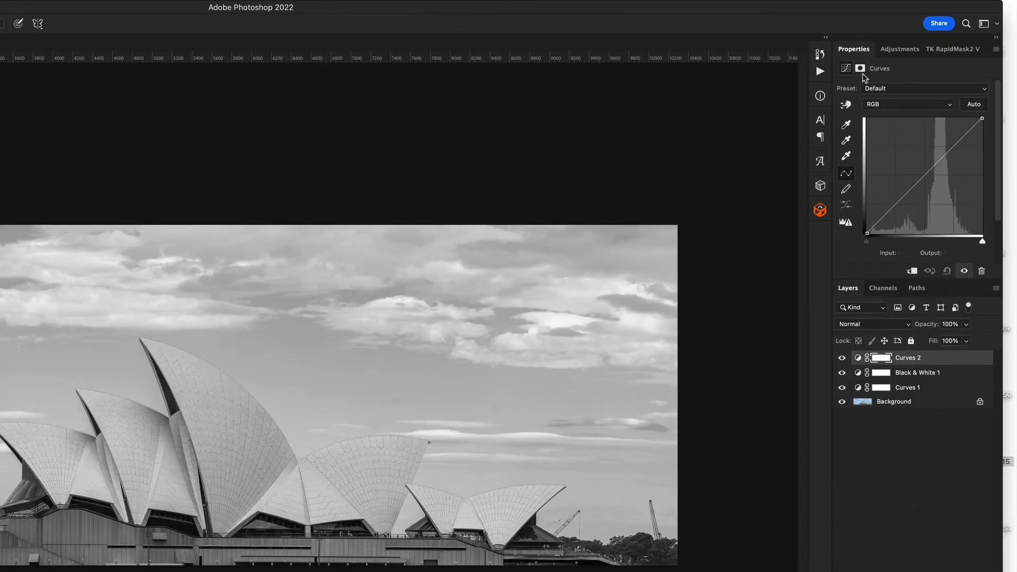
click(860, 68)
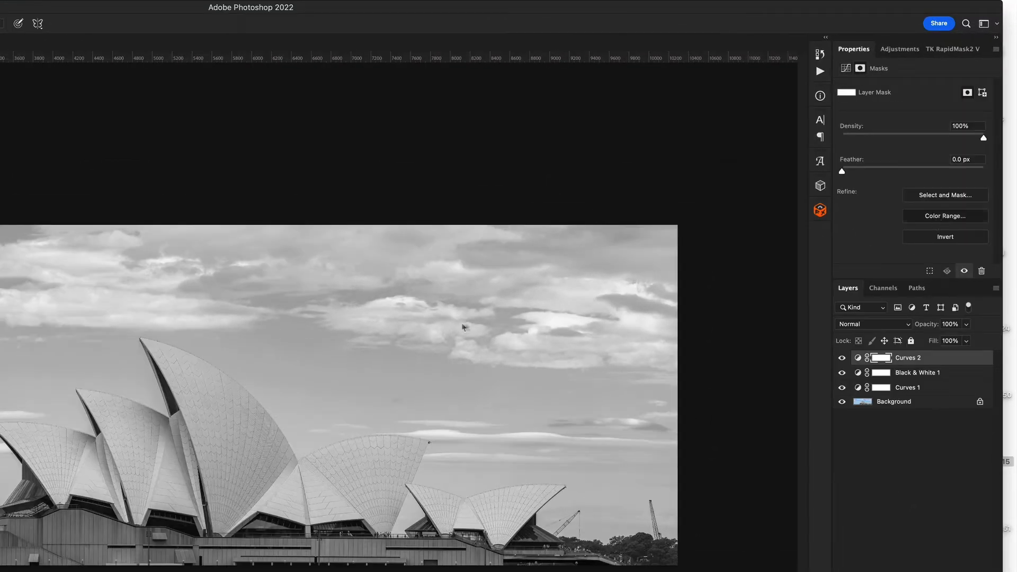
click(945, 216)
click(302, 358)
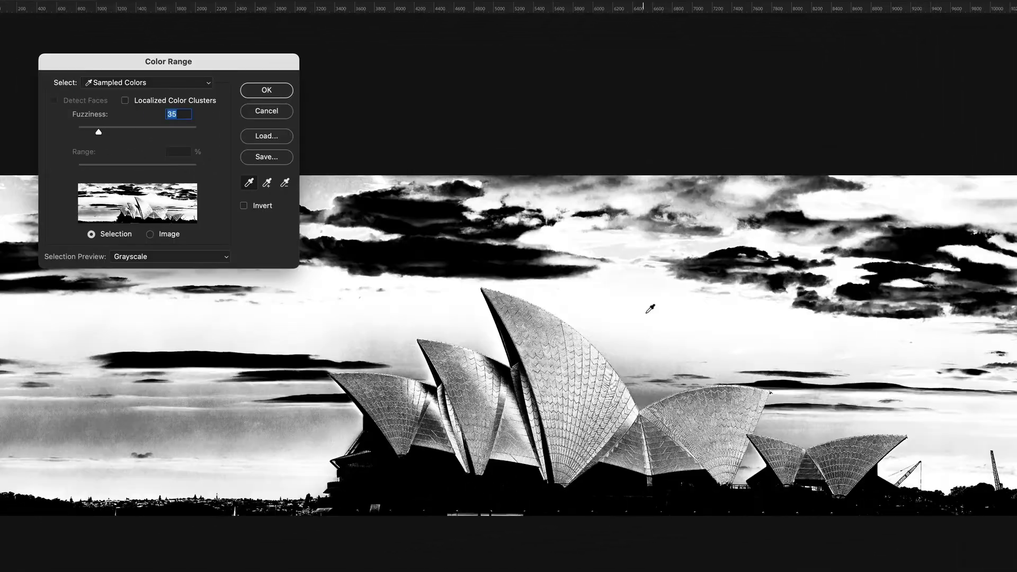
shift+click(398, 344)
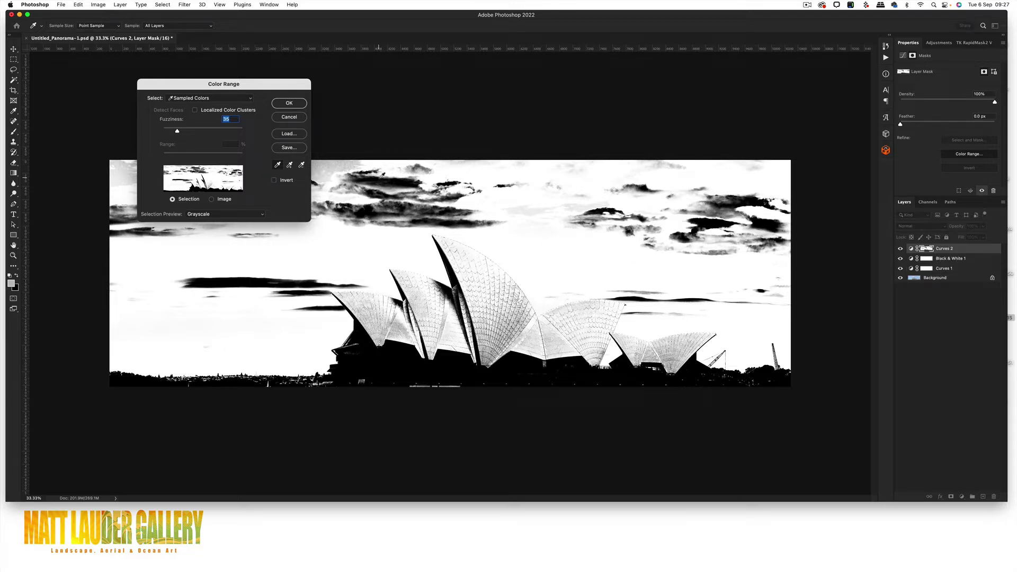
click(290, 117)
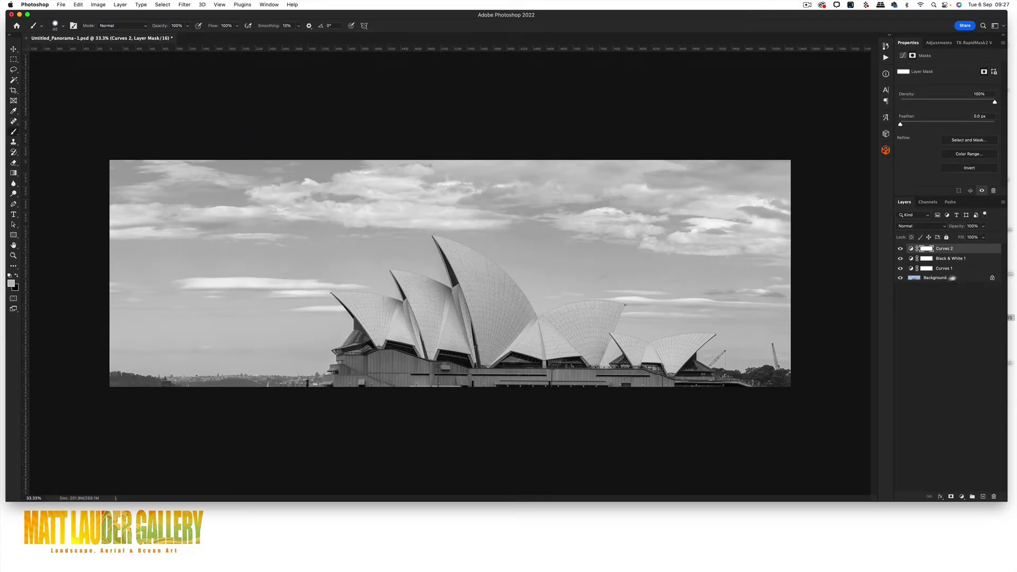
Duplicate the Background, hide the three adjustments, and add a Selective Color layer above the copy
click(915, 278)
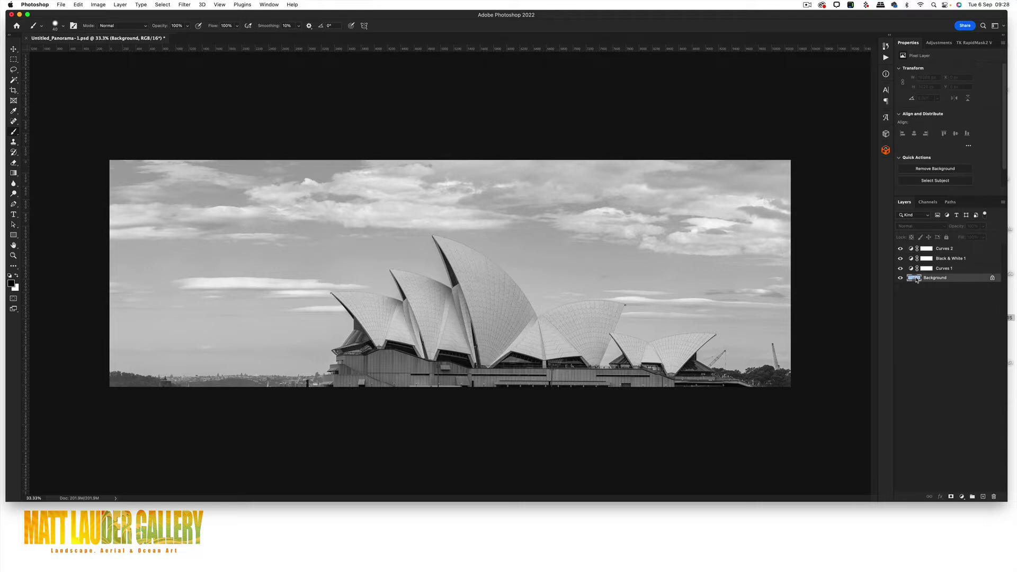
key(super+j)
drag(899, 268, 897, 248)
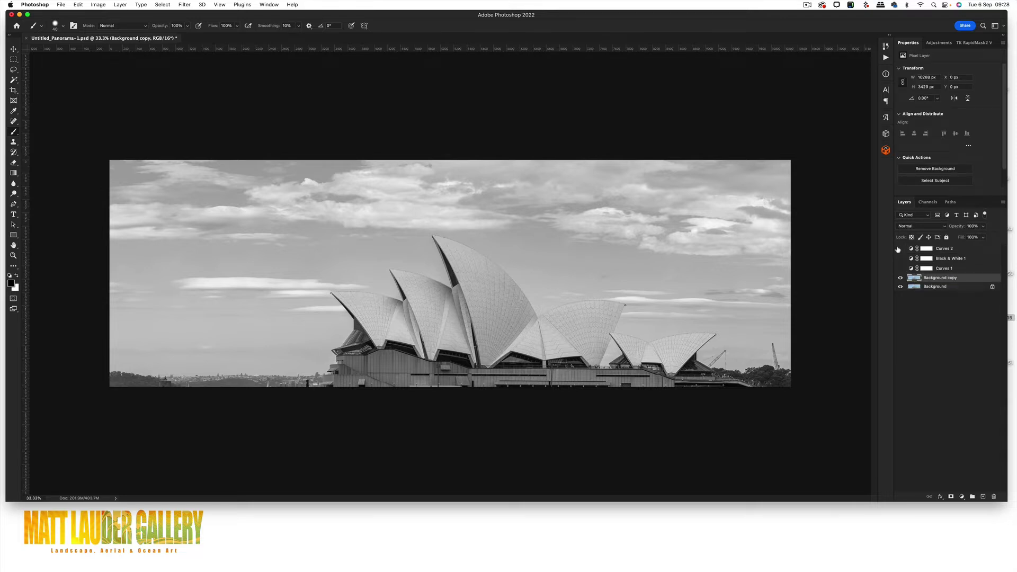
click(960, 498)
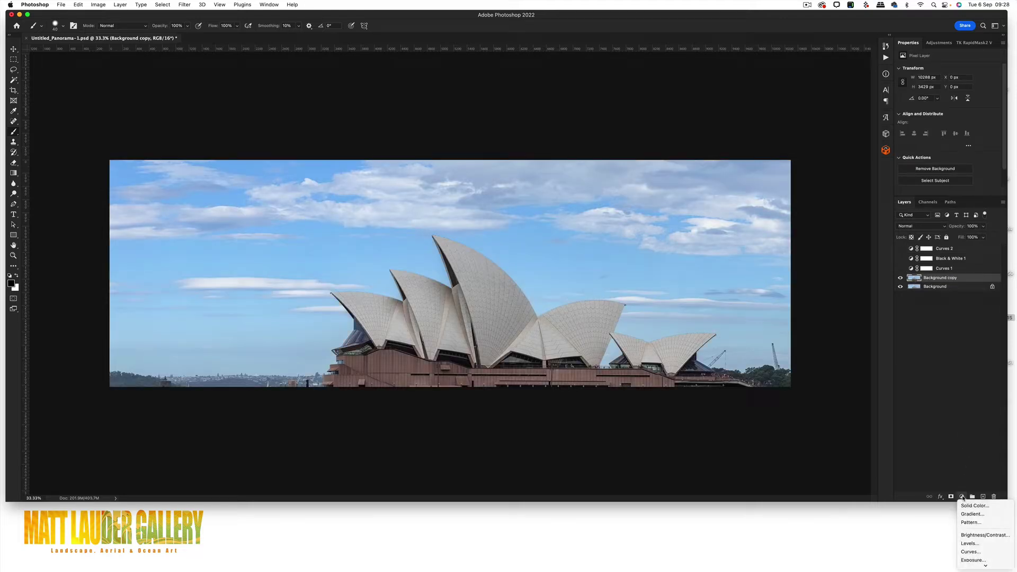
click(900, 379)
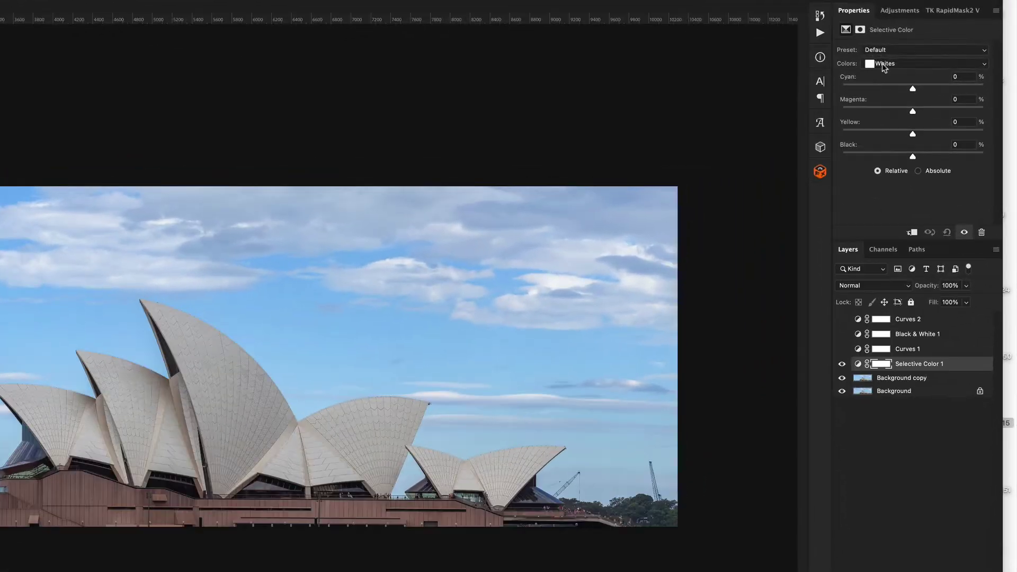
In Selective Color, set Black to +91 for Blues, +100 for Cyans and +93 for Yellows
click(933, 78)
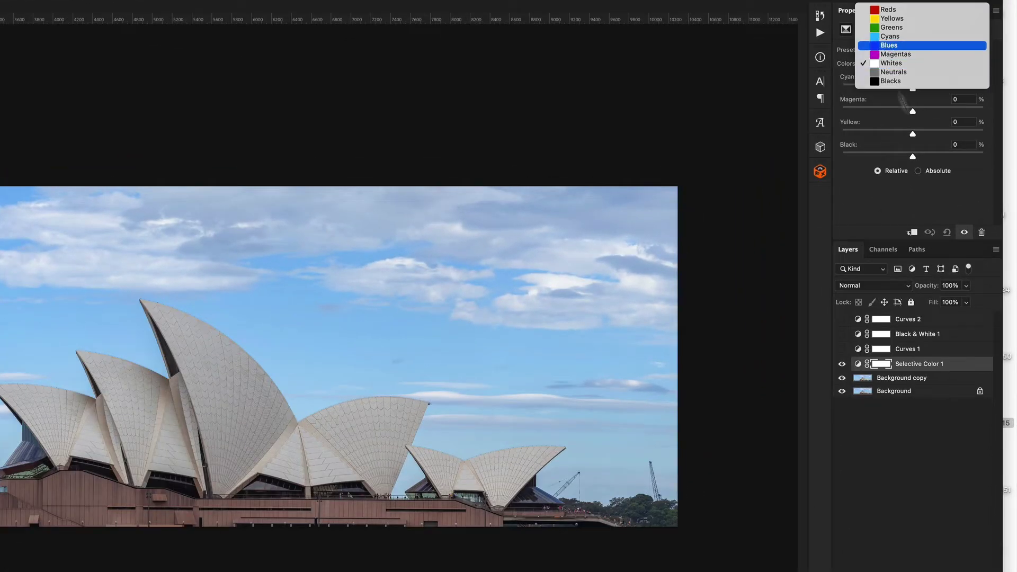
drag(912, 157, 977, 158)
click(894, 65)
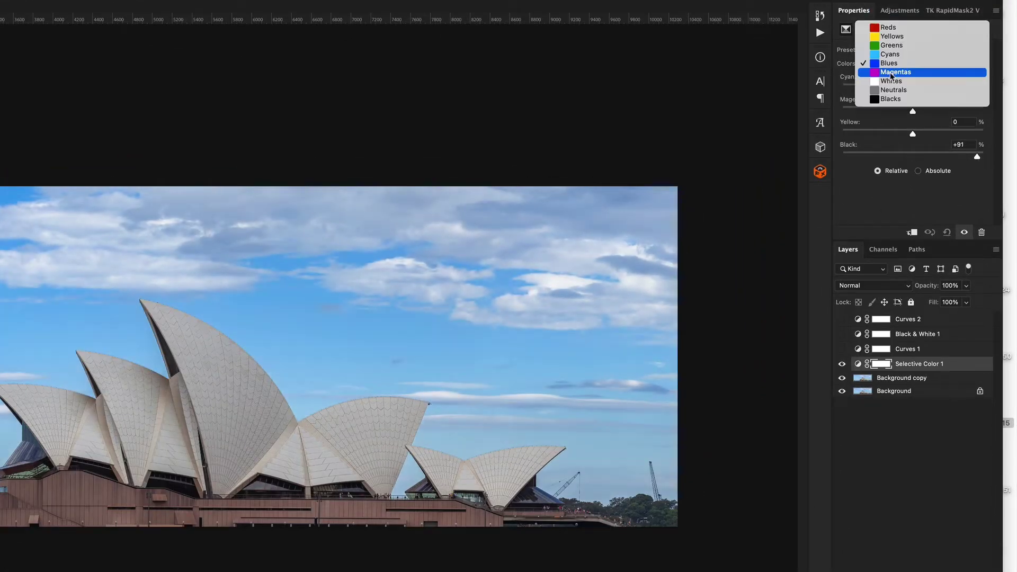
click(890, 54)
drag(912, 159, 993, 168)
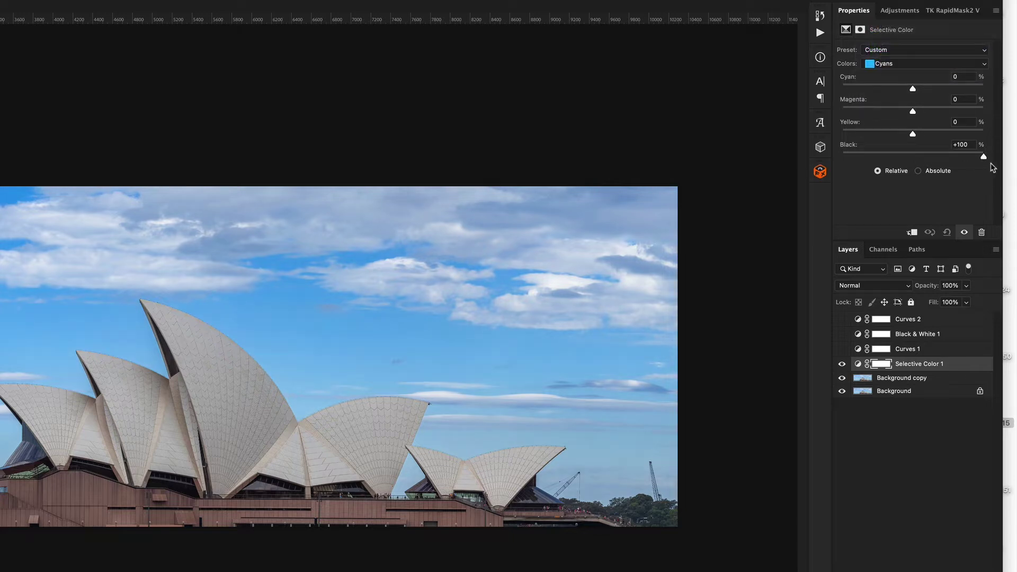
click(909, 64)
click(895, 45)
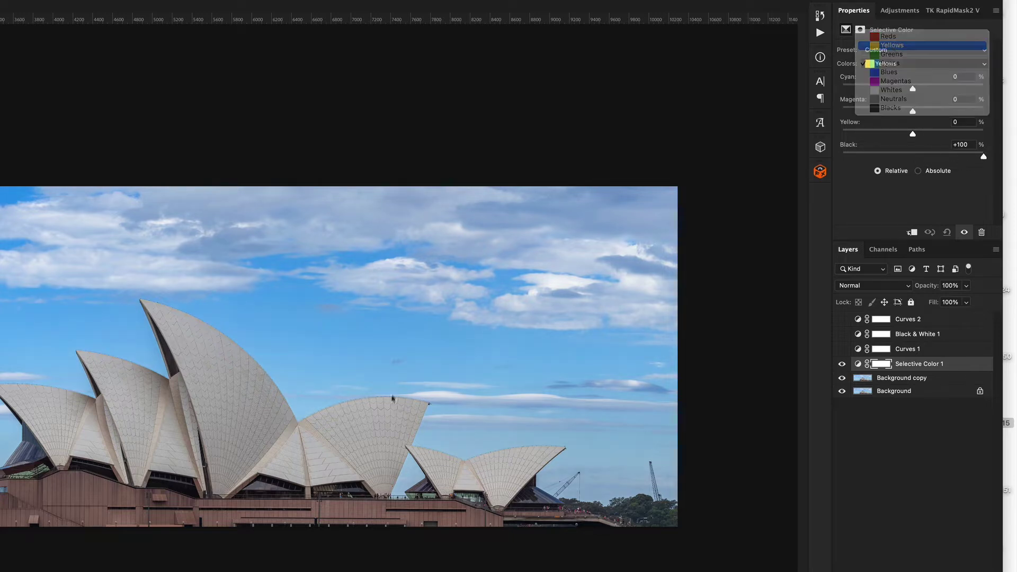
drag(912, 157, 980, 160)
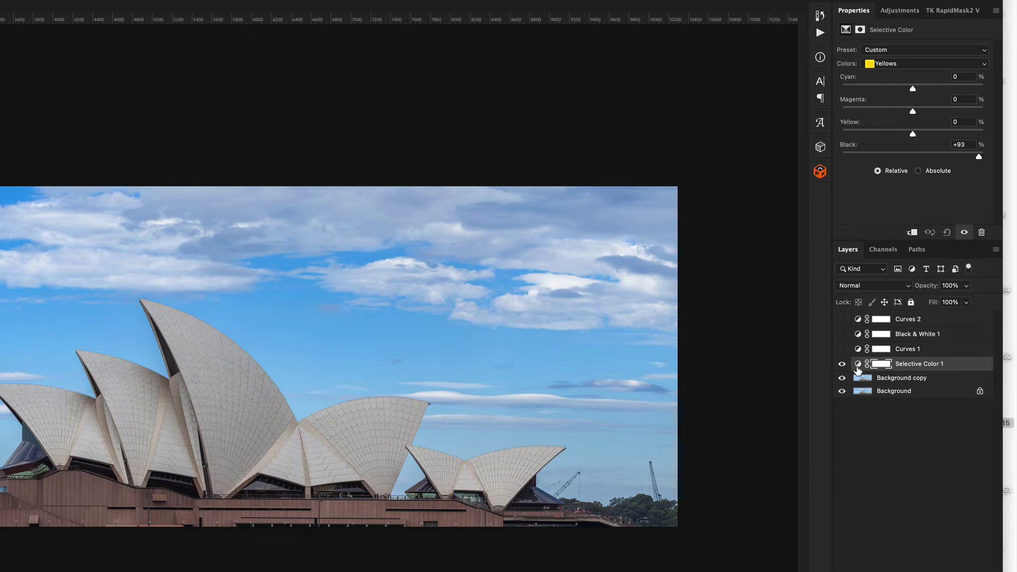
Duplicate the Selective Color 1 layer for a deeper sky and show the copy's mask settings
click(858, 364)
key(ctrl+j)
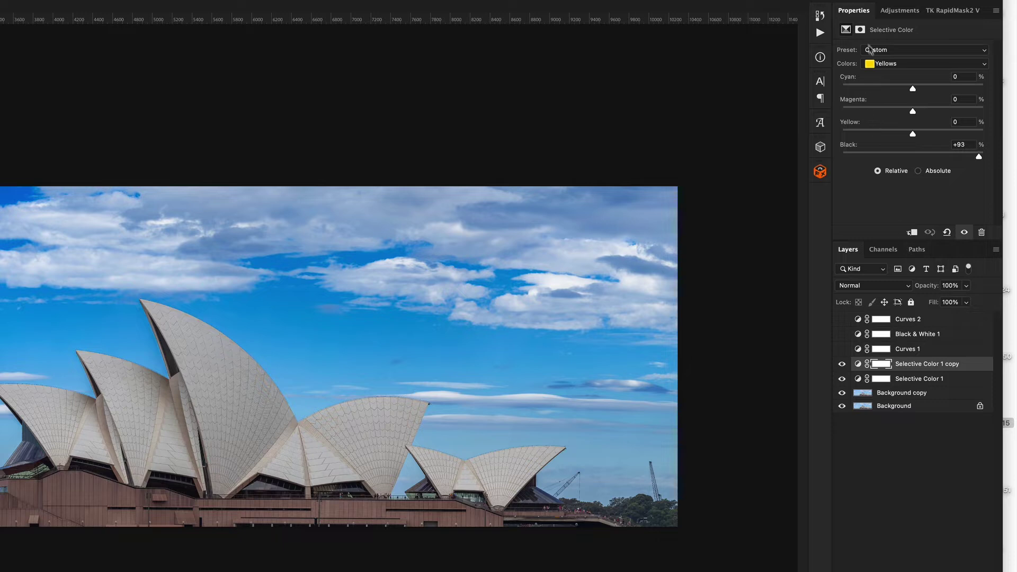
click(861, 30)
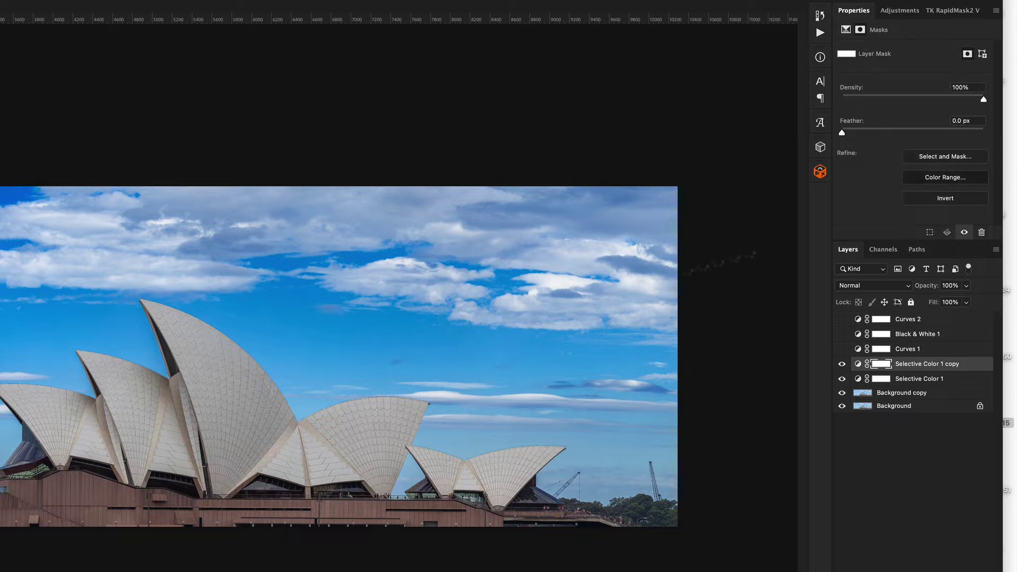
Build a Color Range selection from the sky, adding lower sky and clouds, with Fuzziness raised to 36
click(944, 177)
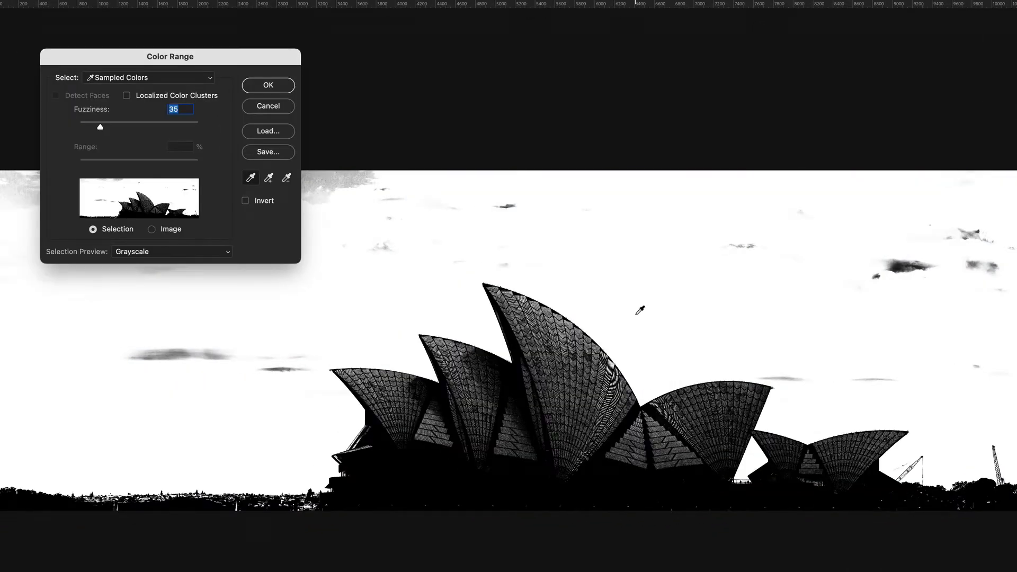
click(639, 316)
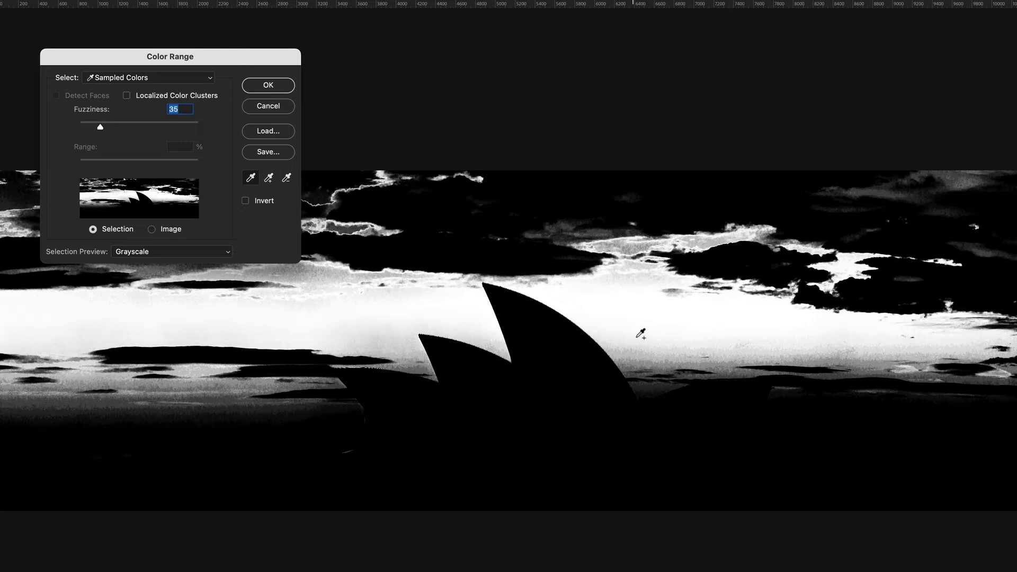
shift+click(657, 360)
shift+click(563, 268)
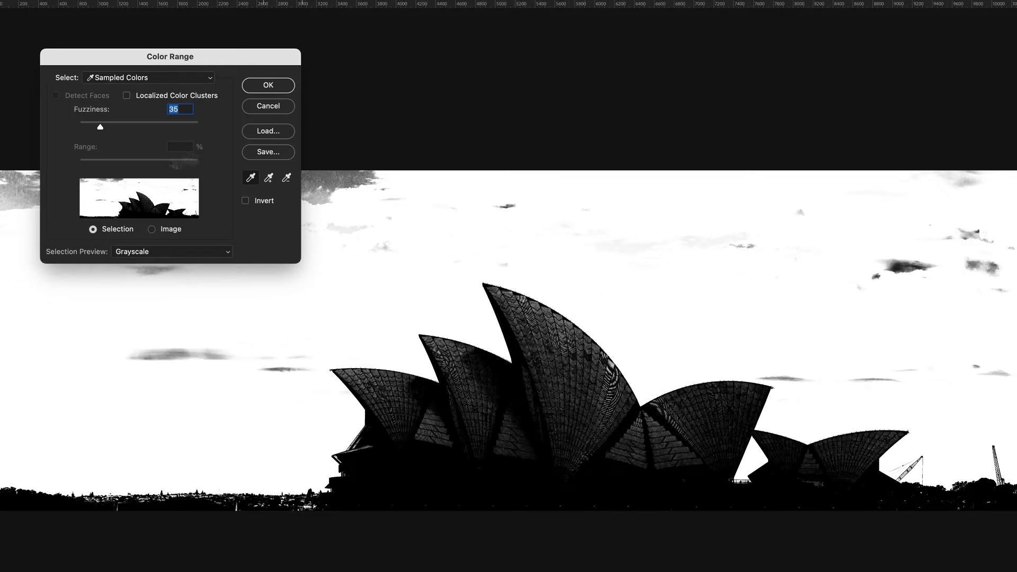
drag(100, 129, 101, 131)
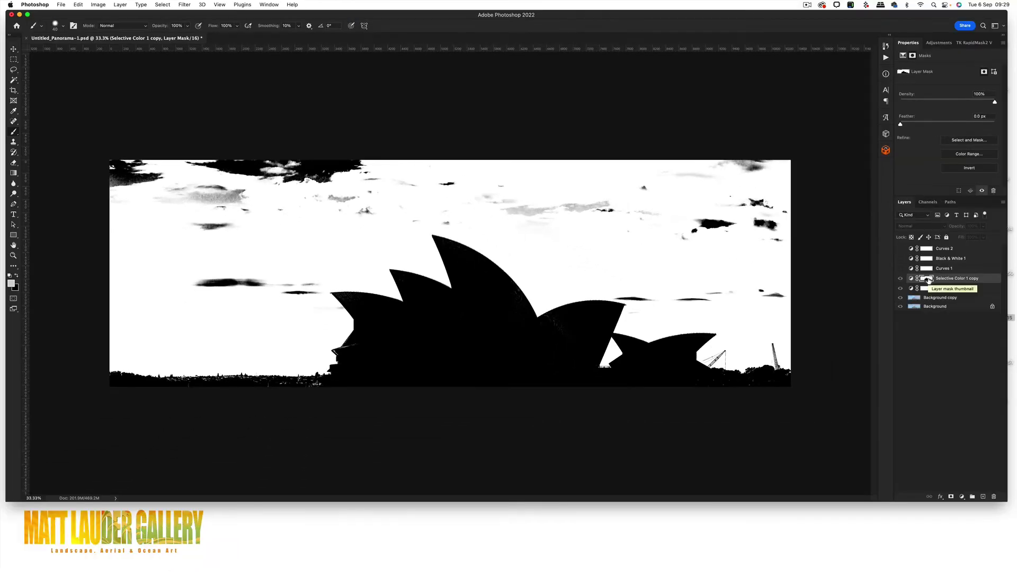
Invert the mask so the building is white, then paint black over sky clouds with a 1200 px brush
key(super+i)
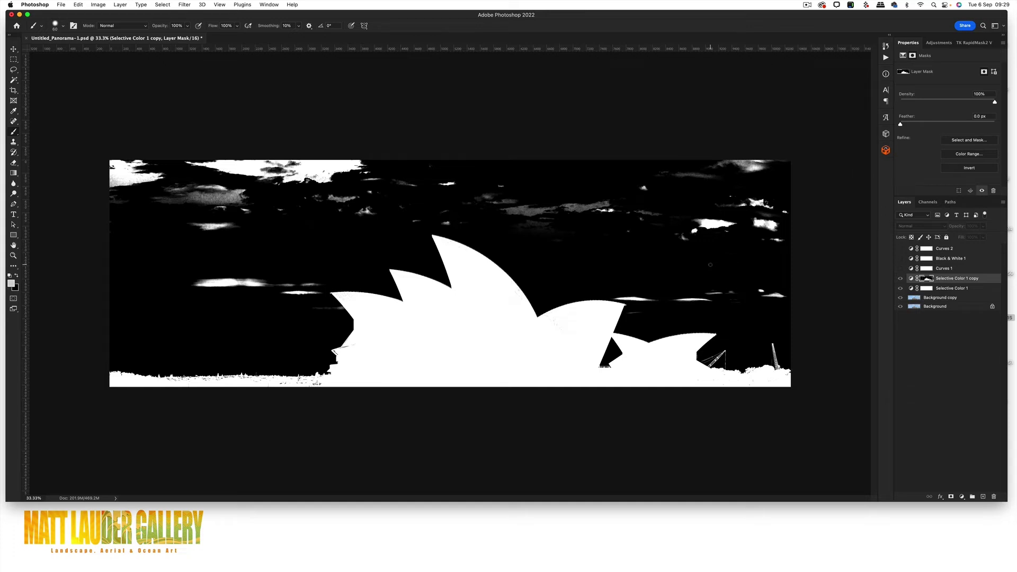
key(bracketright)
key(bracketright)
key(bracketright)
key(bracketright)
key(bracketright)
key(bracketright)
key(bracketright)
mouse_move(692, 225)
mouse_down()
mouse_move(715, 170)
mouse_move(545, 186)
mouse_move(466, 212)
mouse_up()
mouse_move(366, 155)
mouse_down()
mouse_move(98, 177)
mouse_move(281, 203)
mouse_move(359, 185)
mouse_move(338, 179)
mouse_move(198, 239)
mouse_move(191, 274)
mouse_move(291, 305)
mouse_up()
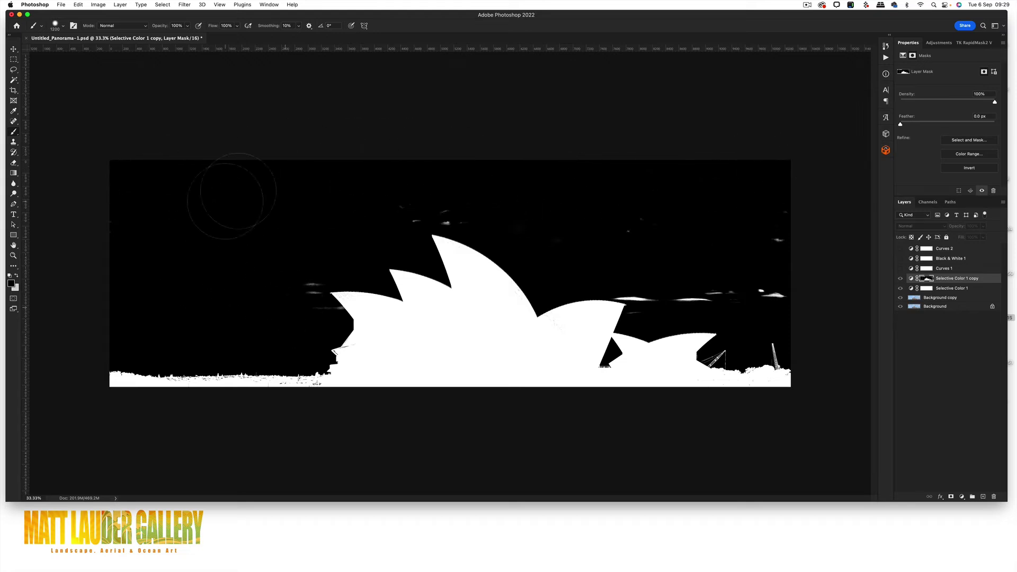
mouse_move(700, 275)
mouse_down()
mouse_move(752, 277)
mouse_move(738, 230)
mouse_up()
key(z)
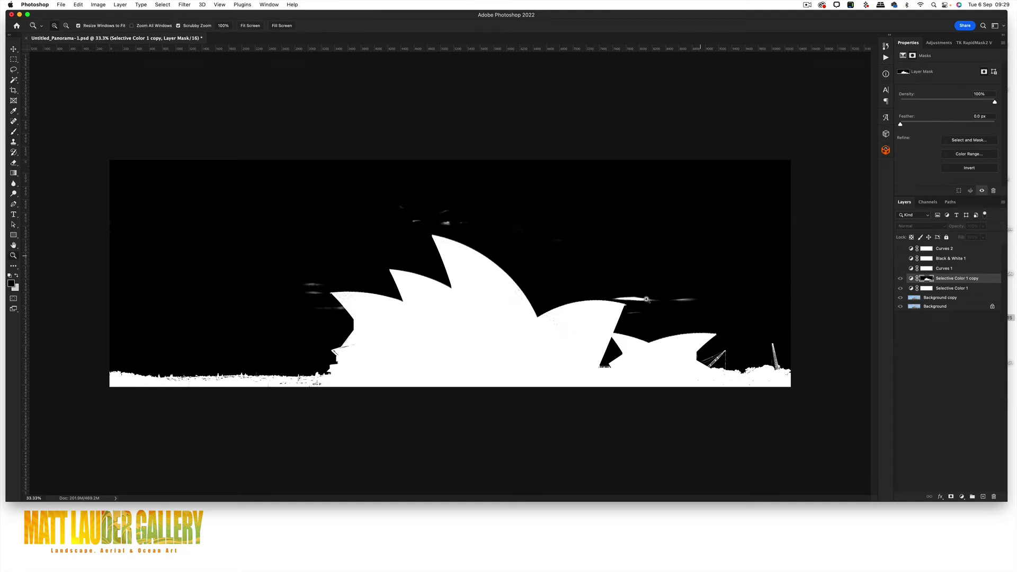
click(646, 299)
At 100% zoom with a 200 px brush, paint black over cloud streaks around the shells
click(647, 299)
key(b)
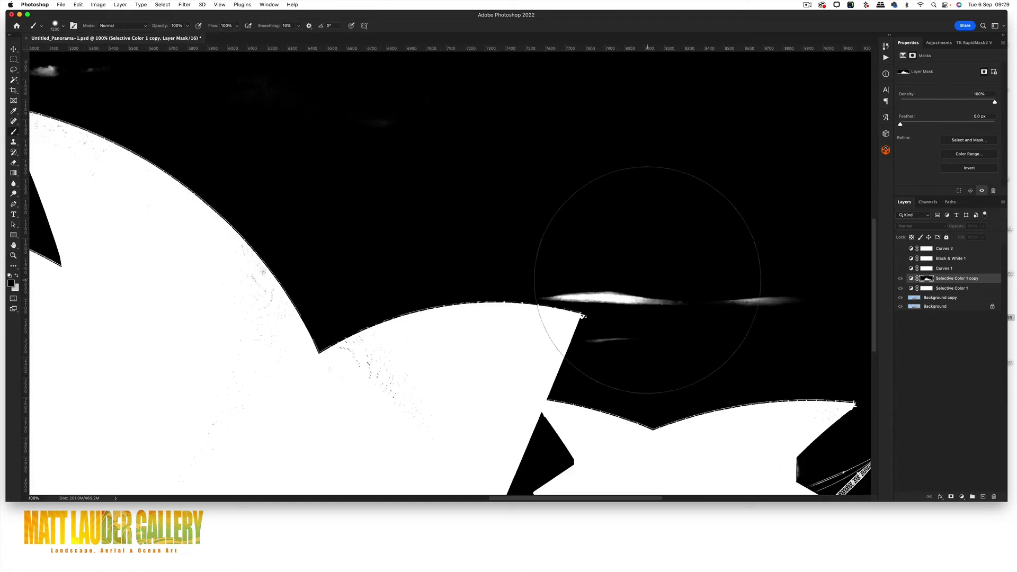
click(63, 26)
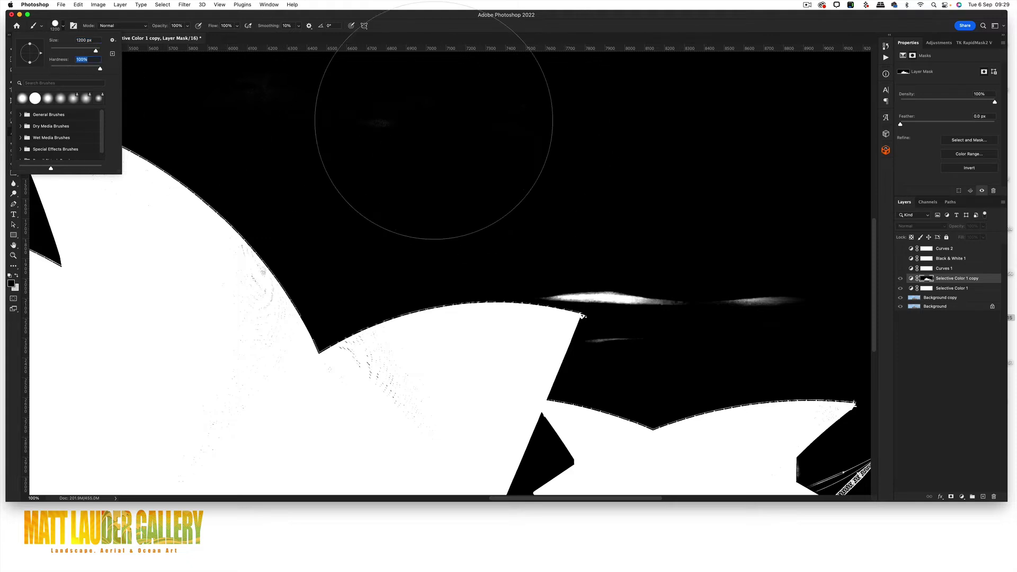
click(477, 111)
key(bracketleft)
key(bracketleft)
key(bracketleft)
key(bracketleft)
key(bracketleft)
key(bracketleft)
key(bracketleft)
key(bracketleft)
key(bracketleft)
key(bracketleft)
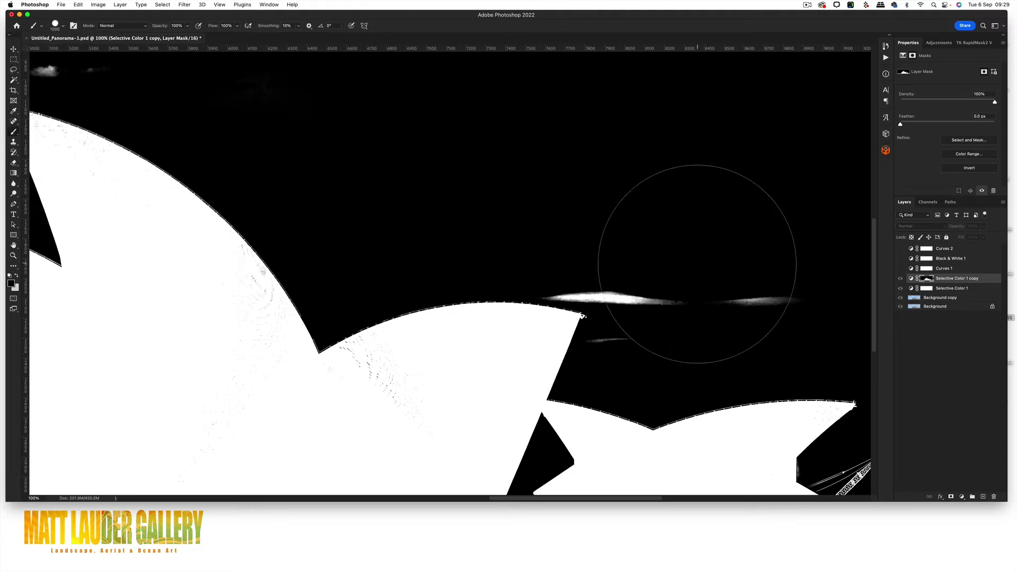
drag(736, 296, 548, 280)
drag(649, 339, 591, 340)
drag(800, 257, 509, 385)
mouse_move(631, 236)
mouse_down()
mouse_move(421, 189)
mouse_move(426, 148)
mouse_move(505, 169)
mouse_move(576, 170)
mouse_move(549, 166)
mouse_up()
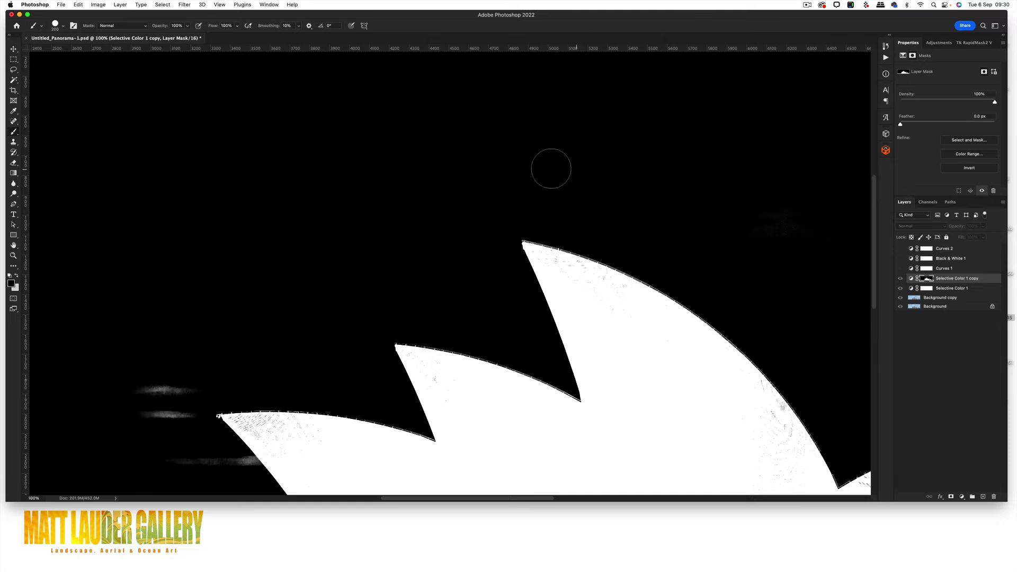
drag(295, 277, 584, 217)
mouse_move(504, 344)
mouse_down()
mouse_move(514, 323)
mouse_move(539, 329)
mouse_move(546, 371)
mouse_move(572, 386)
mouse_move(534, 371)
mouse_move(610, 375)
mouse_up()
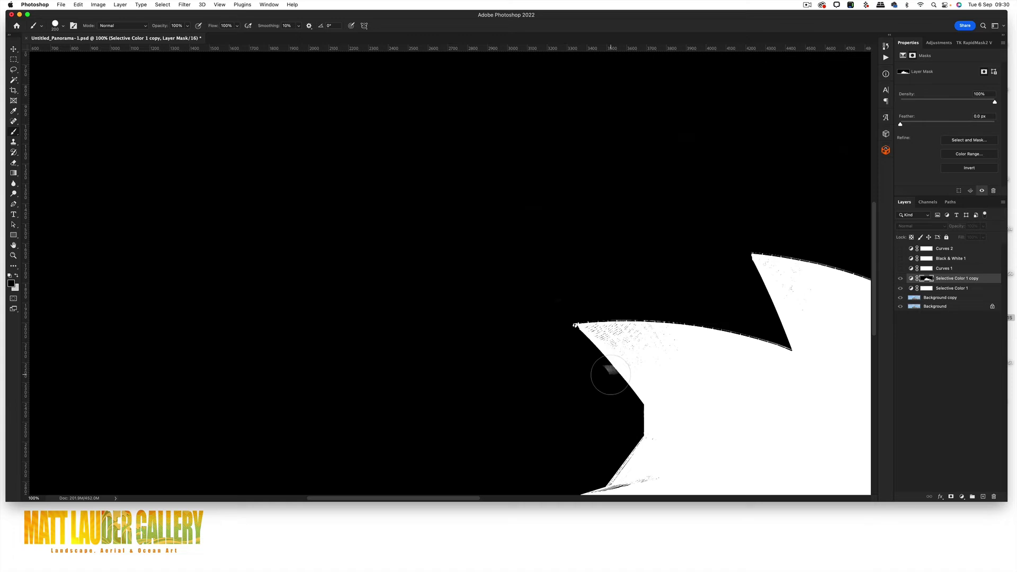
At 1200% zoom, paint the grey fringe along the shell edge black with 30 px and 10 px brushes
key(z)
click(610, 368)
click(609, 368)
click(609, 368)
click(609, 368)
click(609, 368)
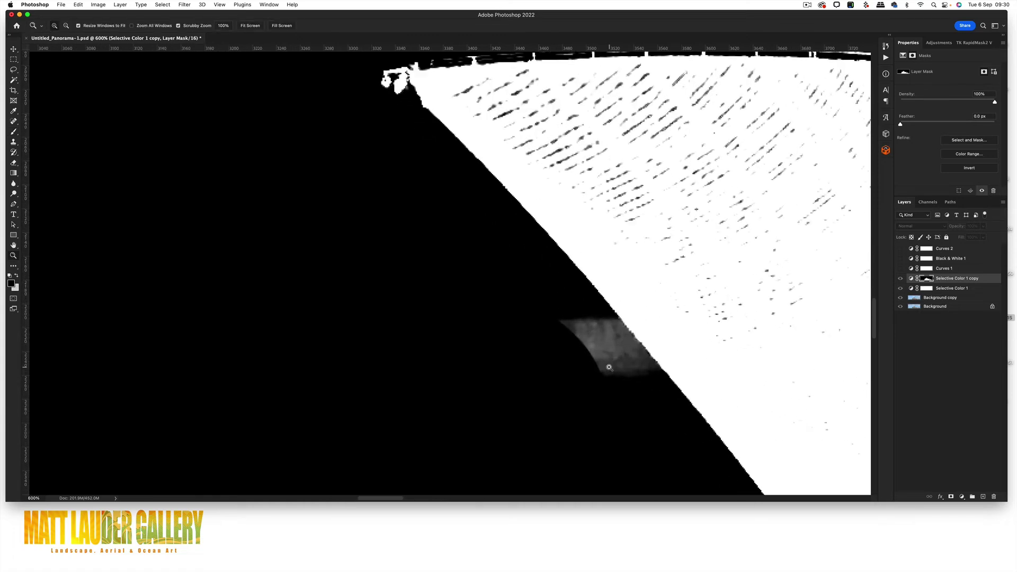
click(609, 367)
click(609, 367)
click(609, 367)
key(b)
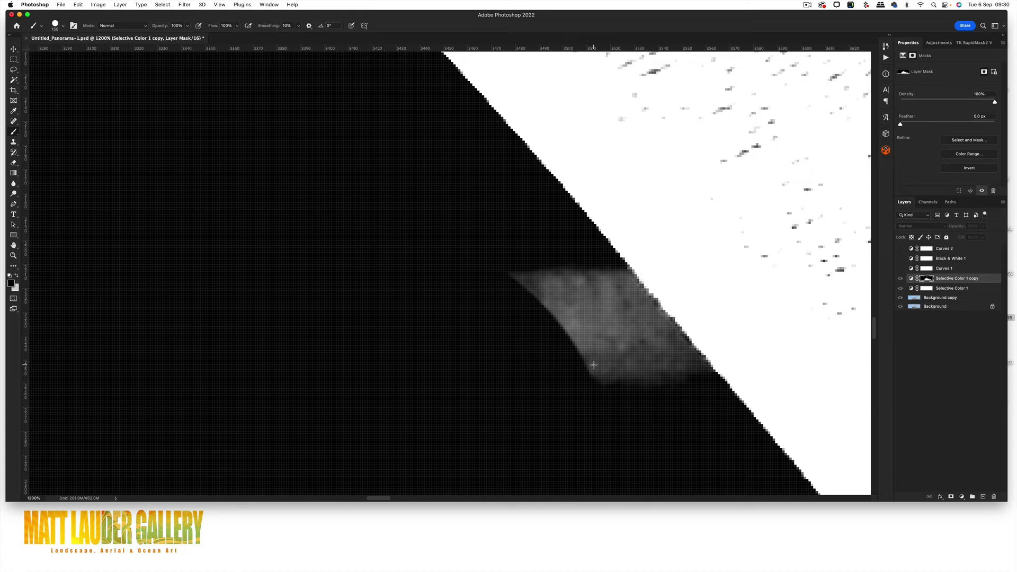
key(bracketleft)
key(bracketleft)
key(bracketleft)
key(bracketleft)
key(bracketleft)
key(bracketleft)
key(bracketleft)
key(bracketleft)
mouse_move(568, 349)
mouse_down()
mouse_move(559, 323)
mouse_move(585, 346)
mouse_move(571, 289)
mouse_move(615, 378)
mouse_move(584, 290)
mouse_move(661, 393)
mouse_move(589, 282)
mouse_up()
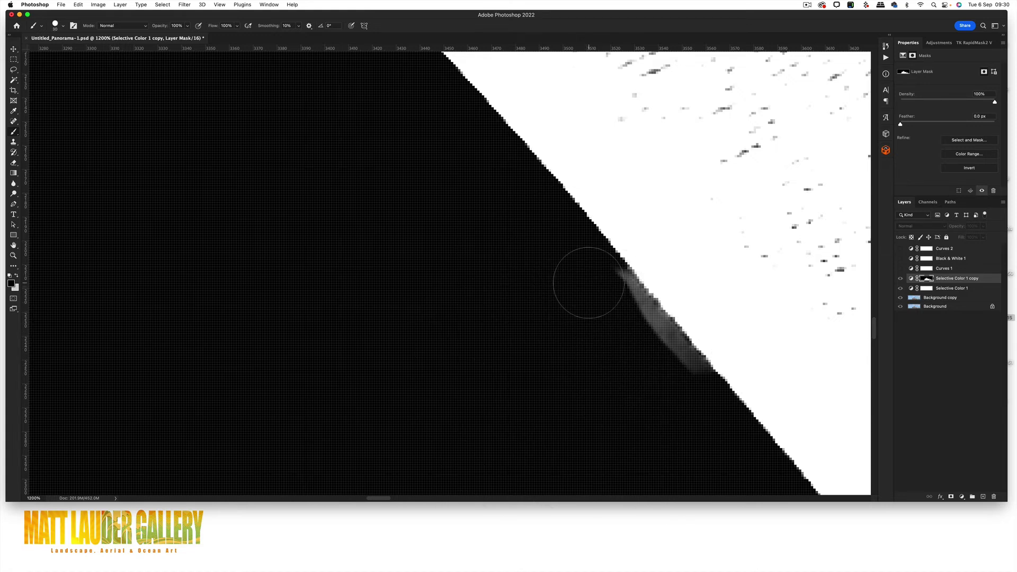
key(bracketleft)
key(bracketleft)
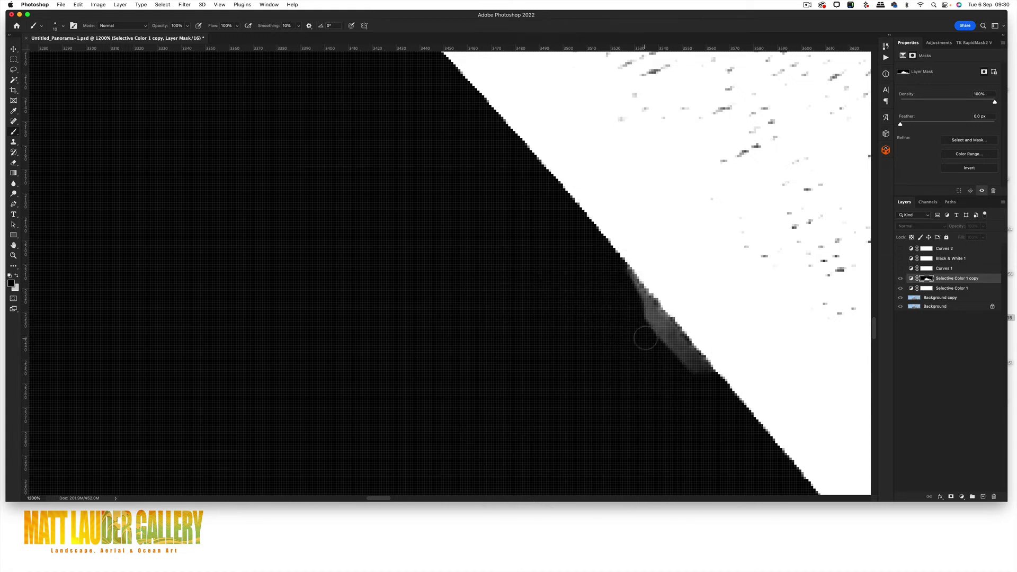
mouse_move(644, 337)
mouse_down()
mouse_move(662, 334)
mouse_move(691, 373)
mouse_move(680, 351)
mouse_up()
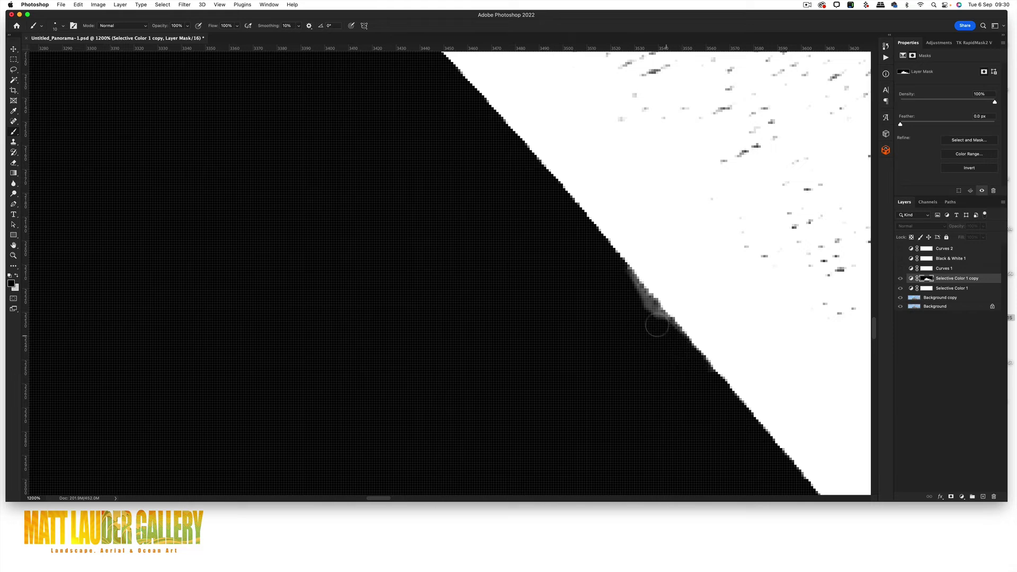
drag(656, 325, 620, 279)
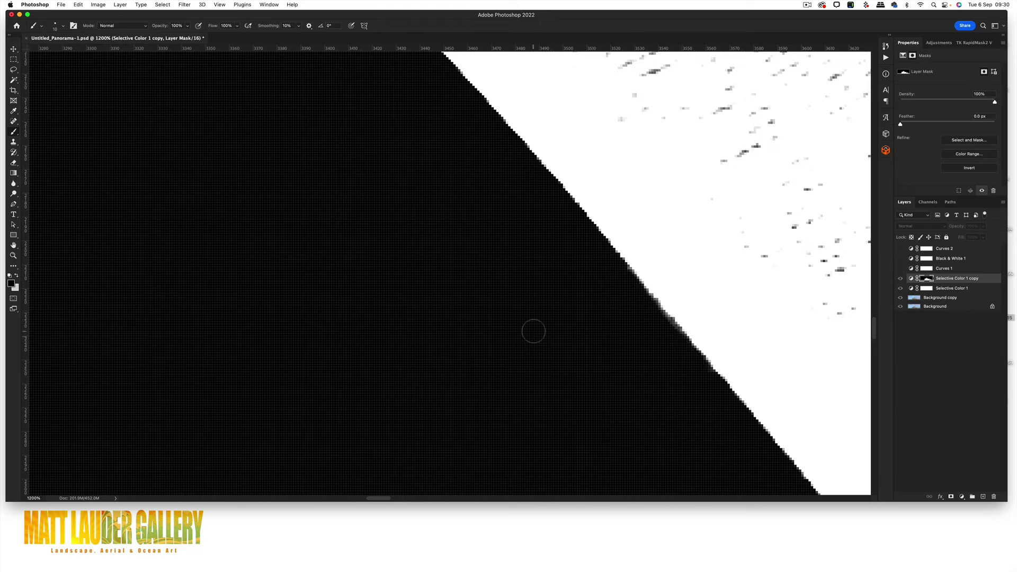
At 300% on the shell top, paint white over dark specks in the roof, then zoom out to 50%
key(z)
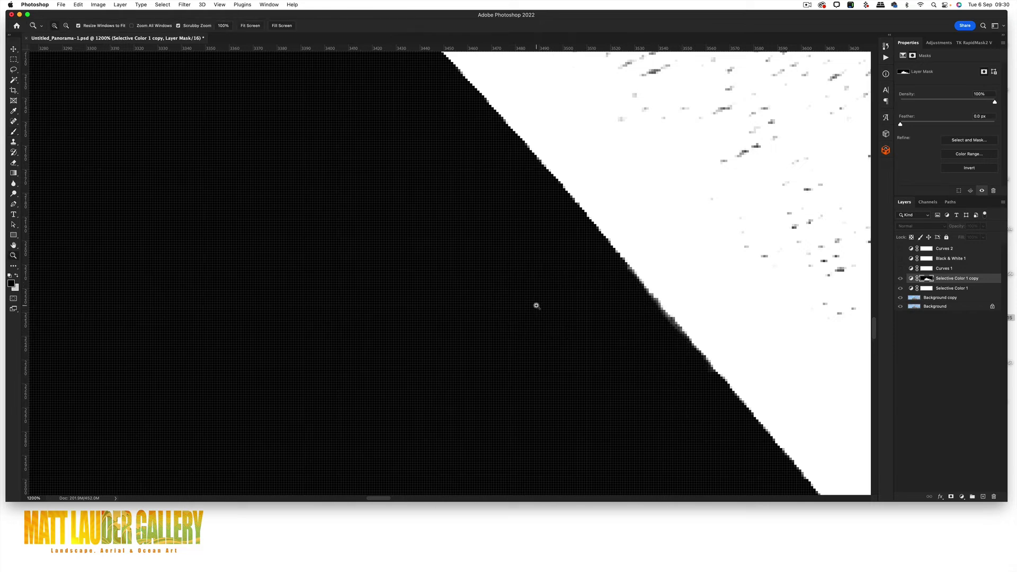
alt+click(536, 306)
alt+click(537, 305)
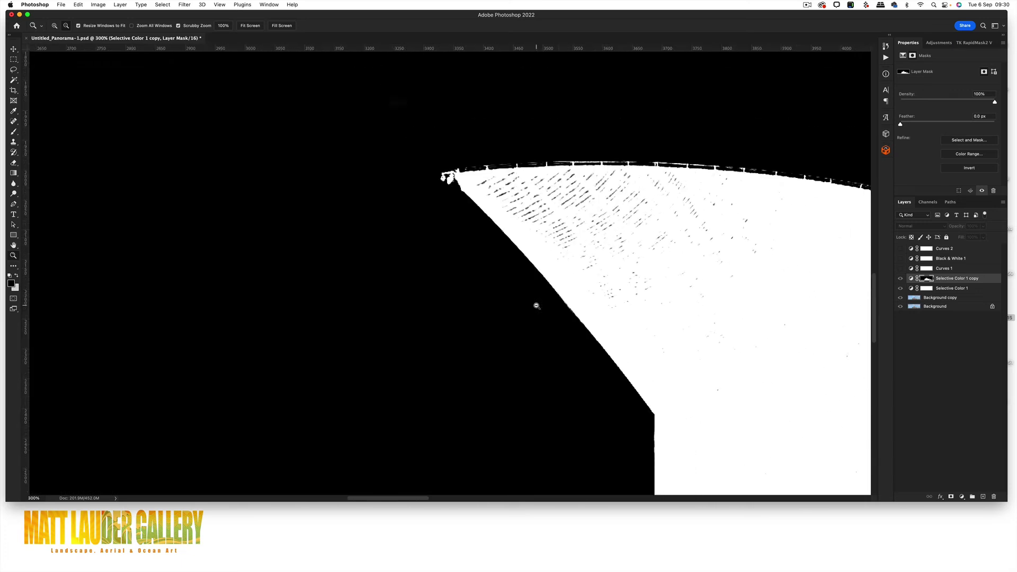
alt+click(536, 302)
alt+click(536, 302)
key(b)
key(z)
click(562, 287)
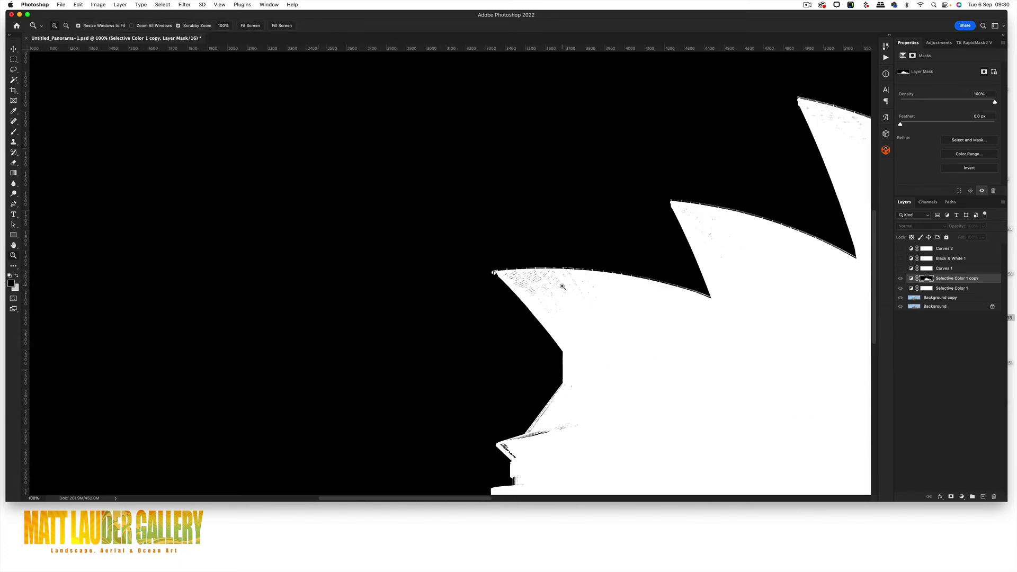
click(562, 287)
click(562, 286)
key(b)
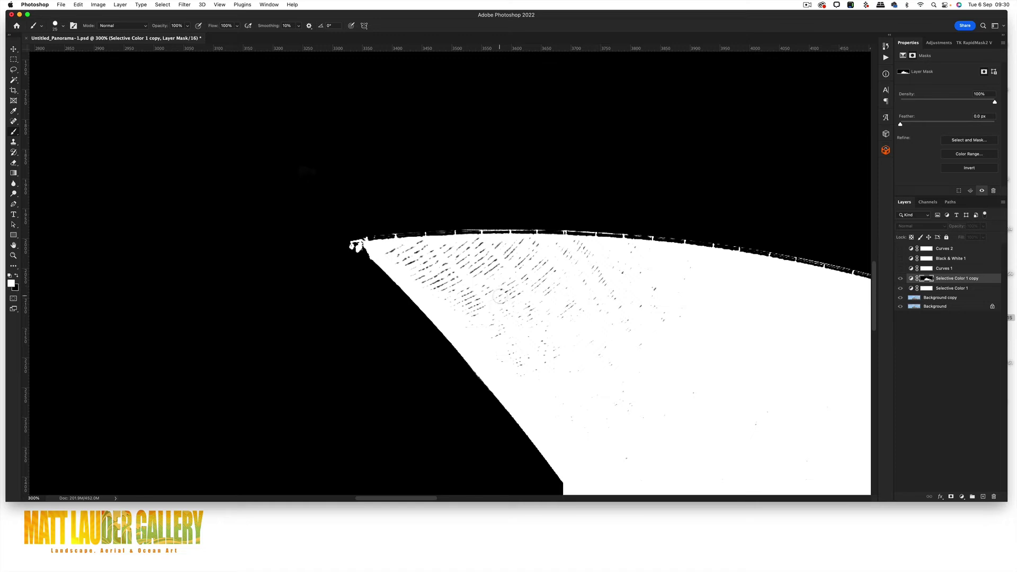
mouse_move(500, 297)
mouse_down()
mouse_move(525, 294)
mouse_move(419, 252)
mouse_move(518, 258)
mouse_up()
key(z)
alt+click(599, 302)
alt+click(599, 303)
alt+click(598, 303)
alt+click(597, 304)
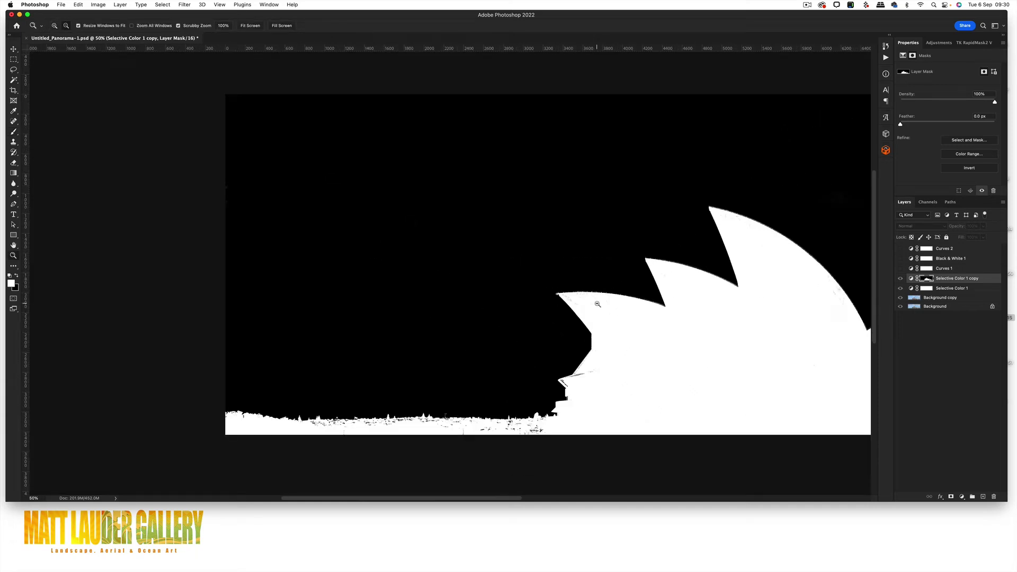
Return to the colour image and Option-drag the Selective Color 1 copy mask onto Curves 2
alt+click(598, 304)
key(b)
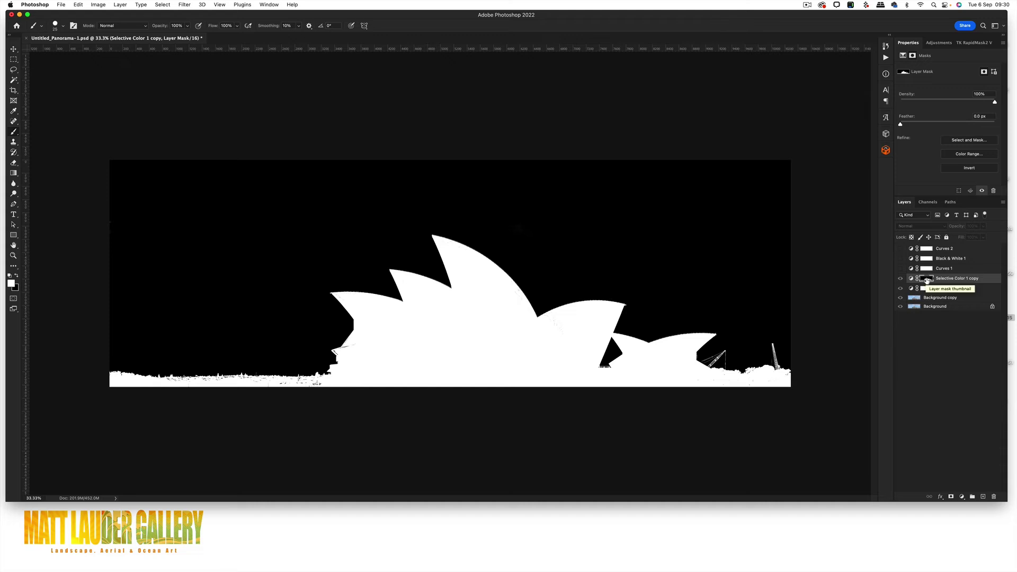
click(901, 249)
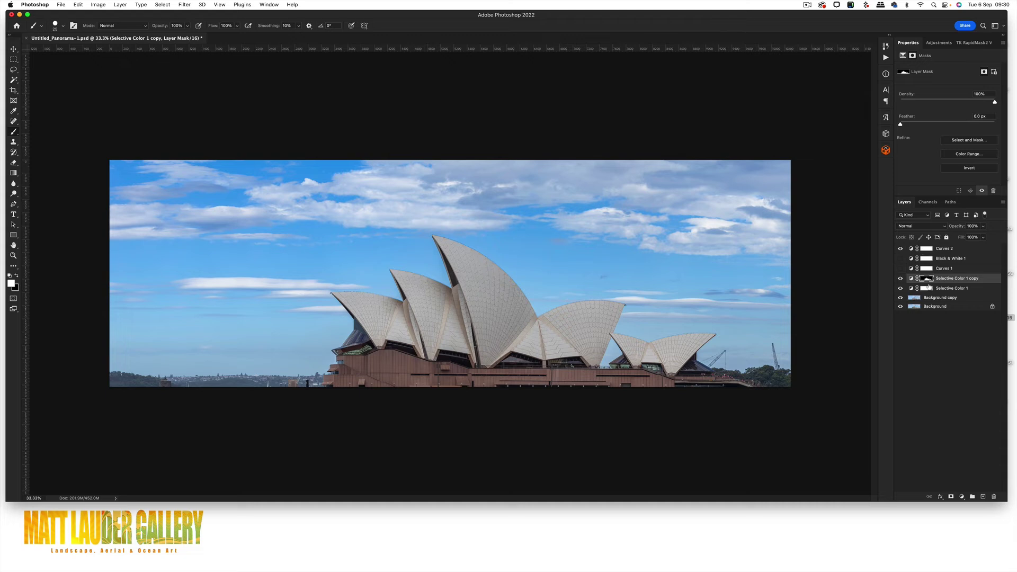
drag(928, 280, 931, 251)
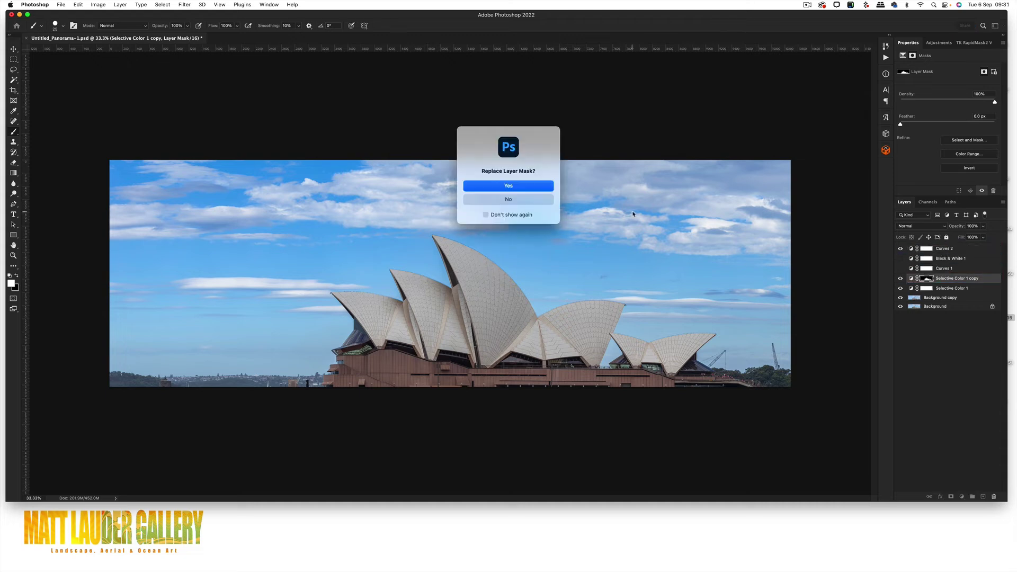
Confirm the mask replacement, show Black & White 1 and Curves 1, and hide Selective Color 1
click(508, 186)
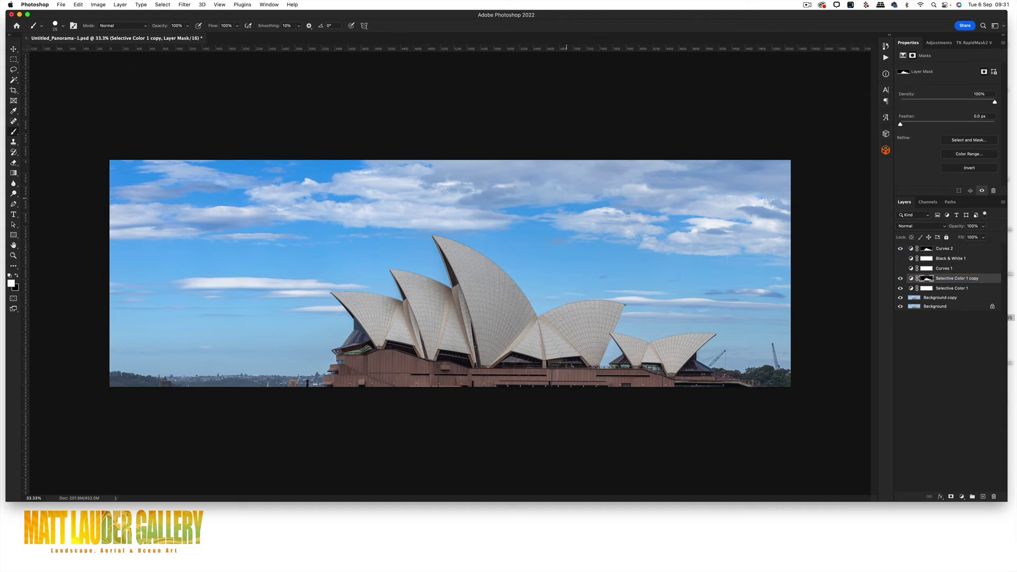
click(926, 250)
click(910, 249)
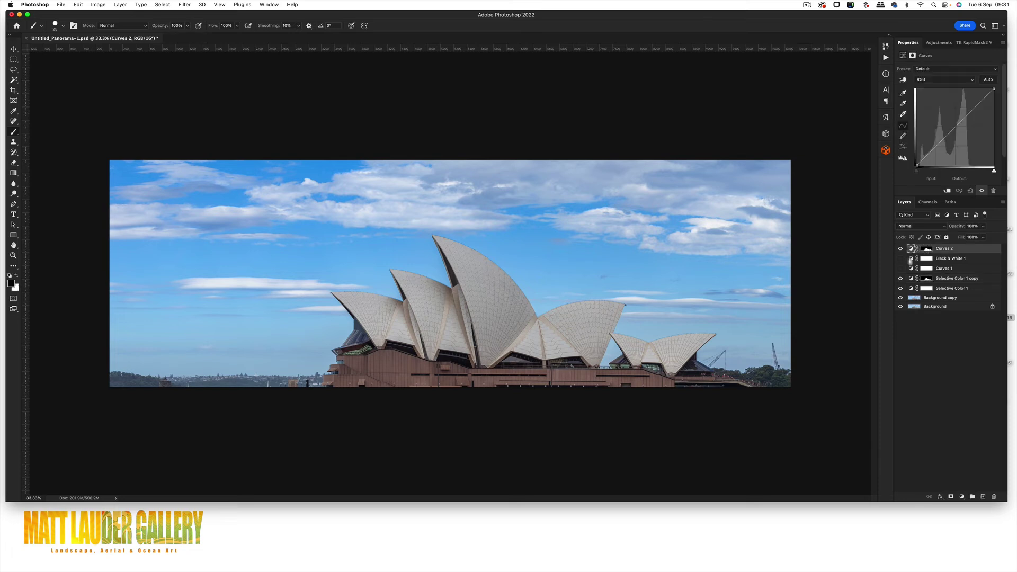
click(900, 258)
click(900, 268)
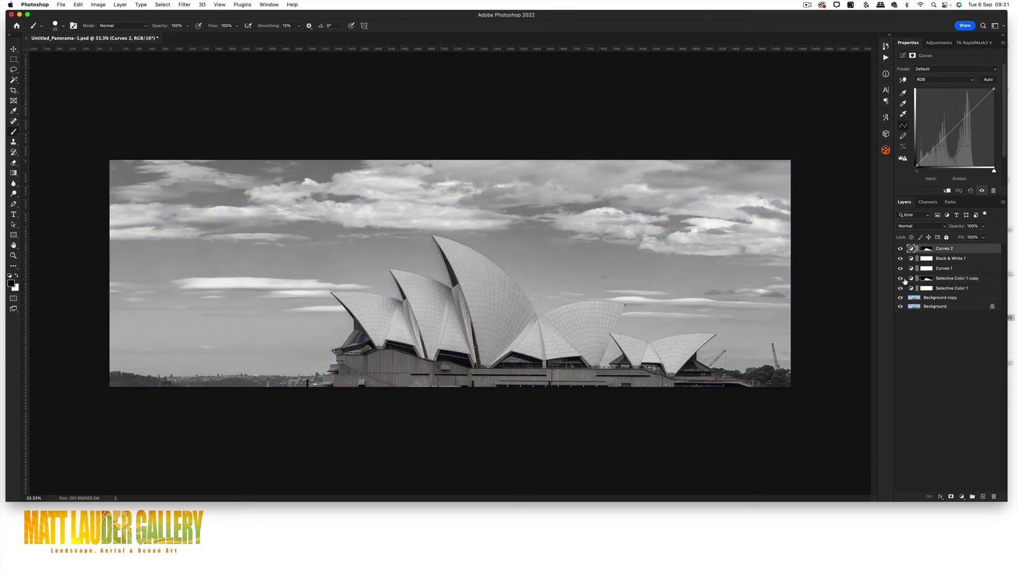
click(901, 288)
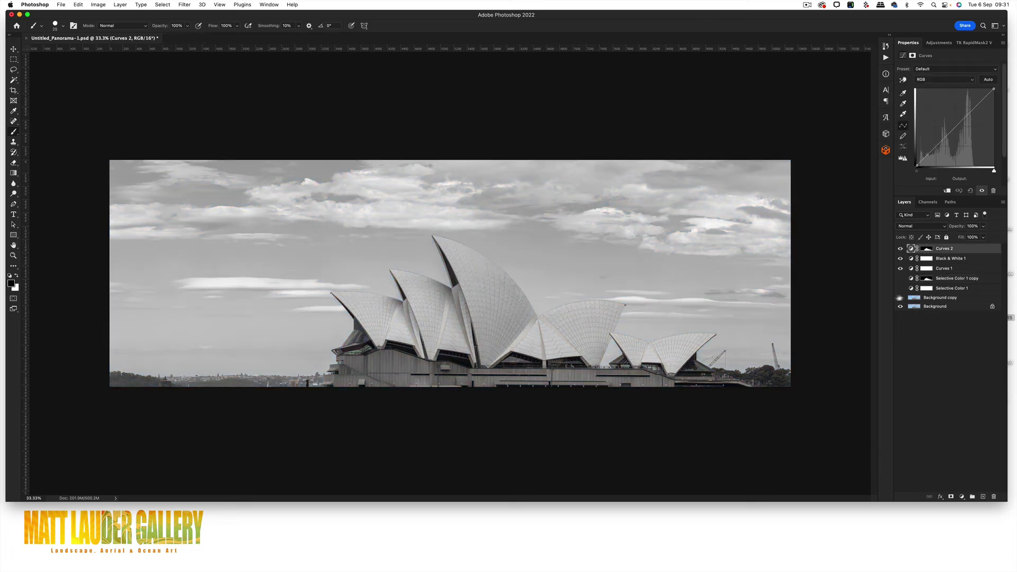
Rename the Selective Color 1 copy layer to 'sc mask'
double_click(952, 279)
text(sc mask)
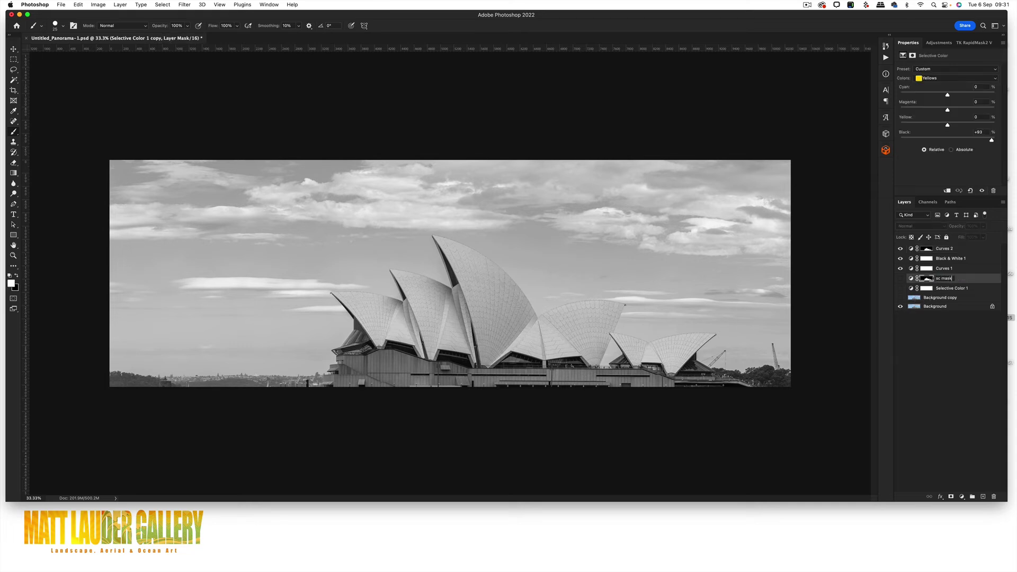
key(Return)
Delete the Background copy and Selective Color 1 layers
drag(916, 299, 994, 496)
click(946, 290)
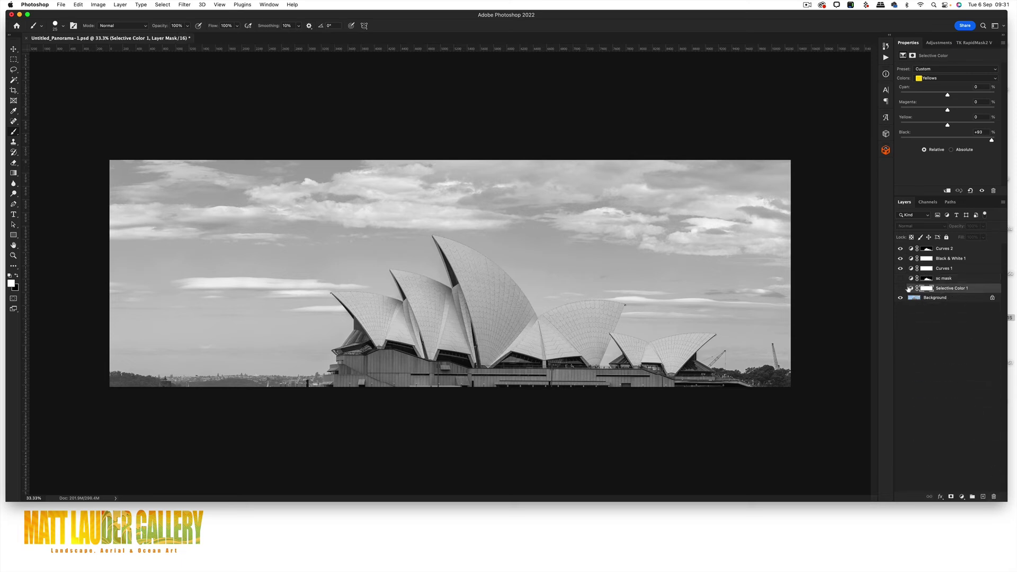
drag(910, 289, 994, 497)
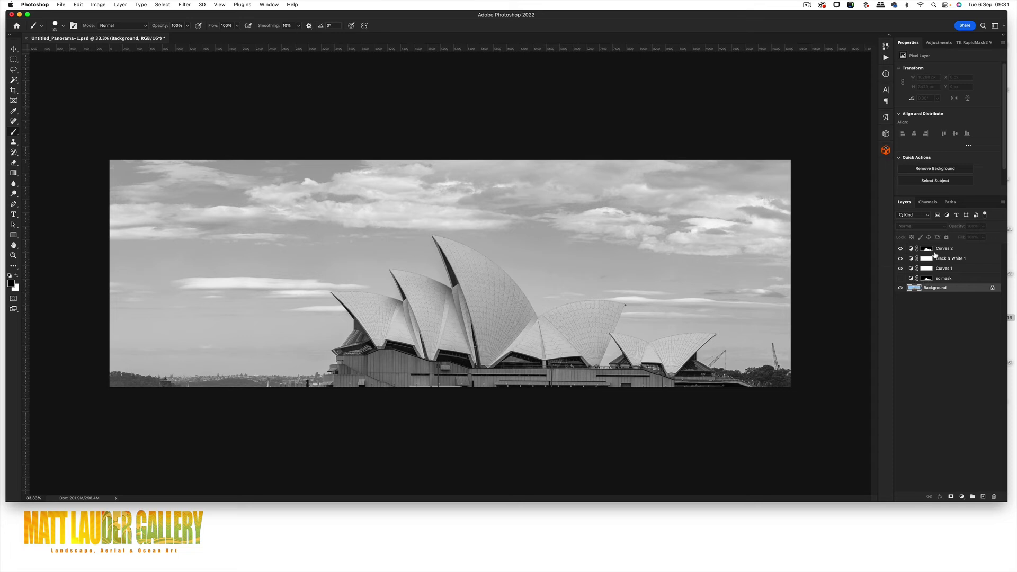
Give Curves 2 a two-point curve lifting highlights and shadows (point at Input 92, Output 67)
click(911, 249)
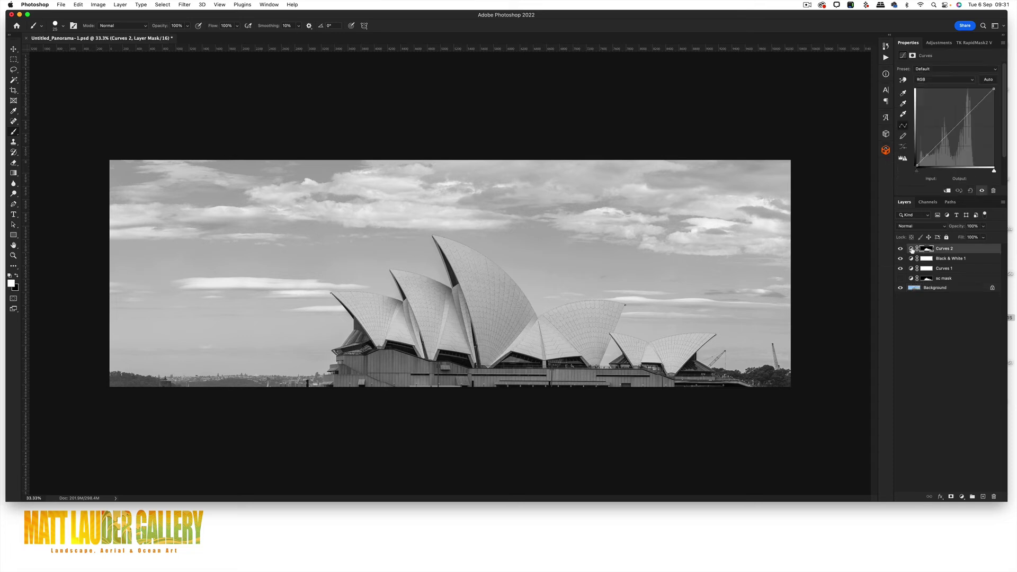
drag(972, 110, 963, 109)
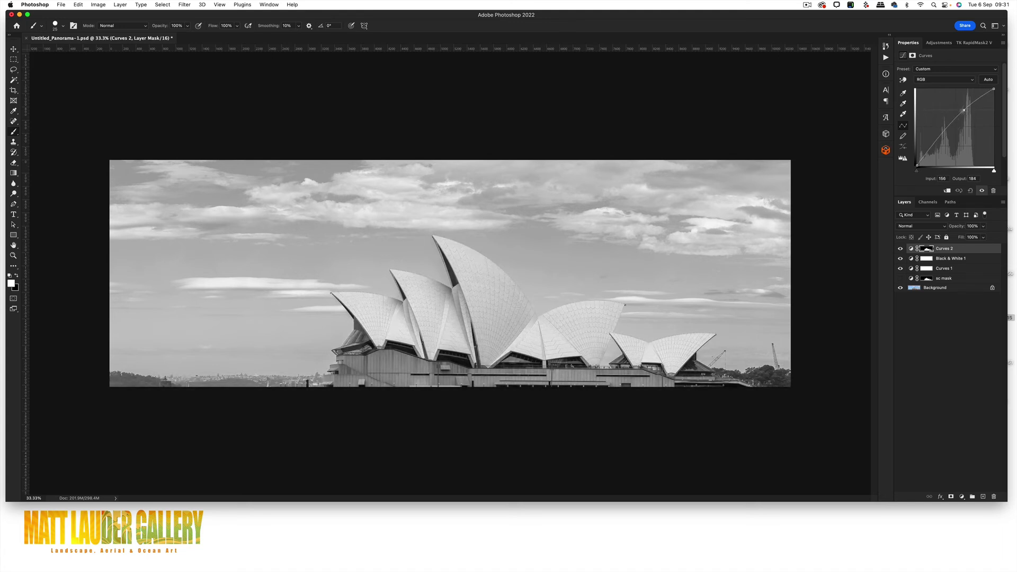
click(931, 149)
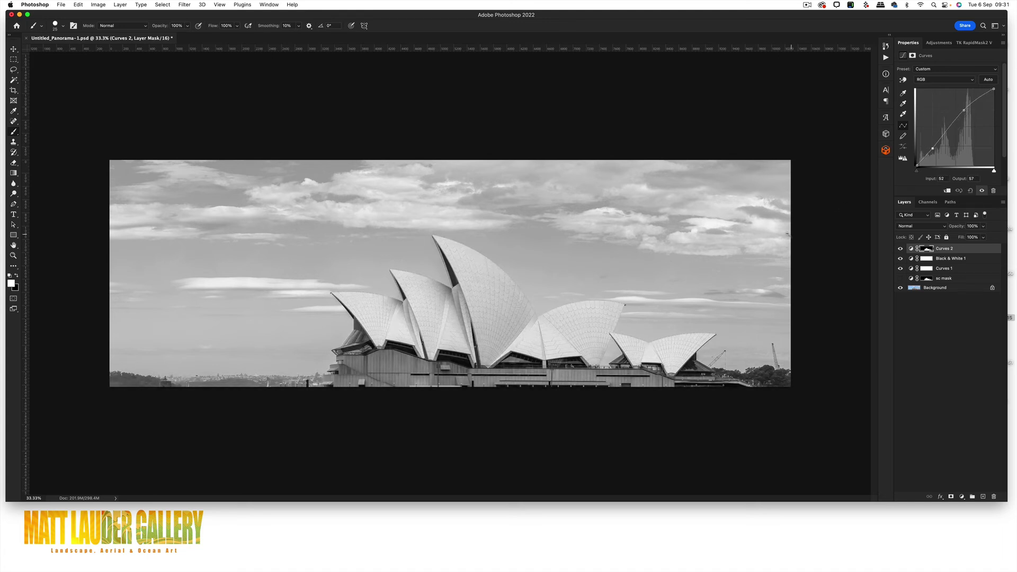
Zoom in where two sails meet, toggle Curves 2 to compare, then zoom back out to the whole building
key(z)
drag(533, 318, 603, 317)
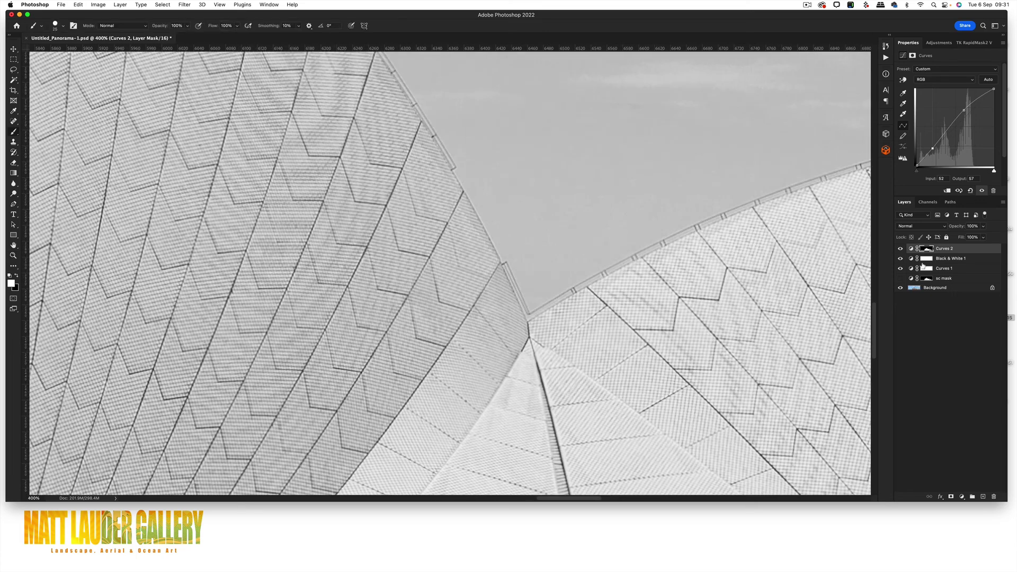
click(901, 249)
click(900, 249)
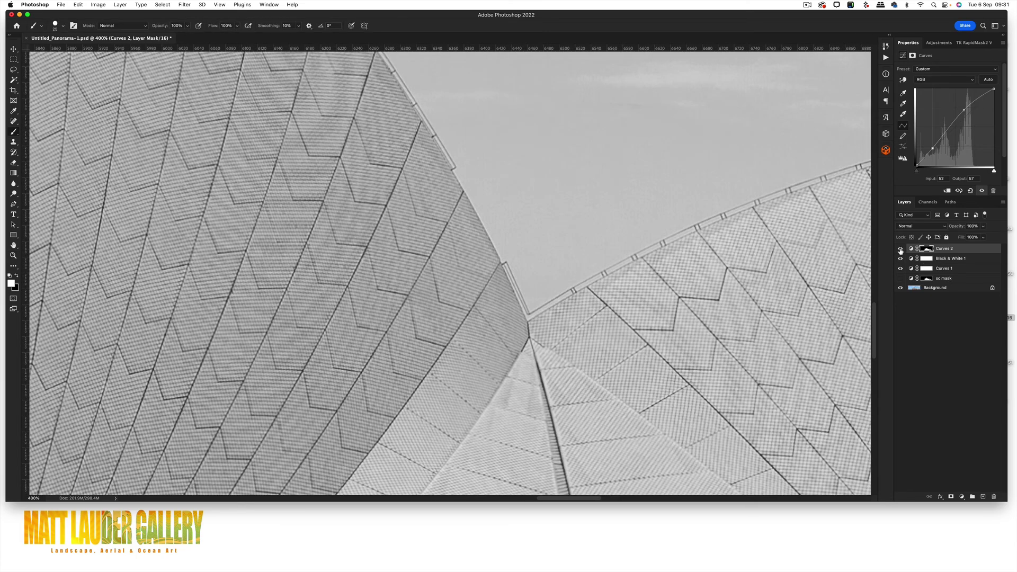
click(900, 249)
click(900, 249)
click(901, 249)
click(900, 249)
key(z)
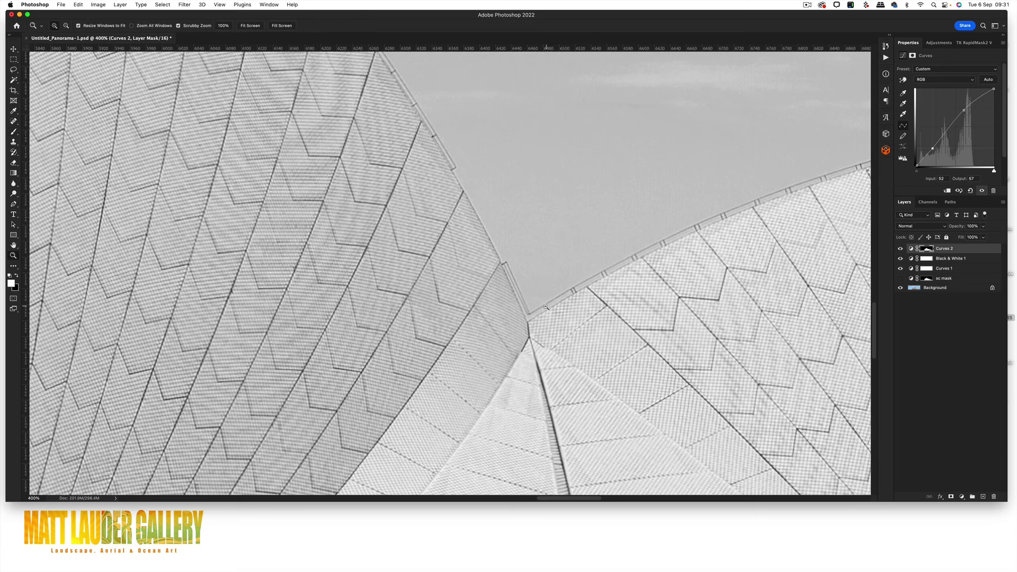
drag(549, 302, 543, 308)
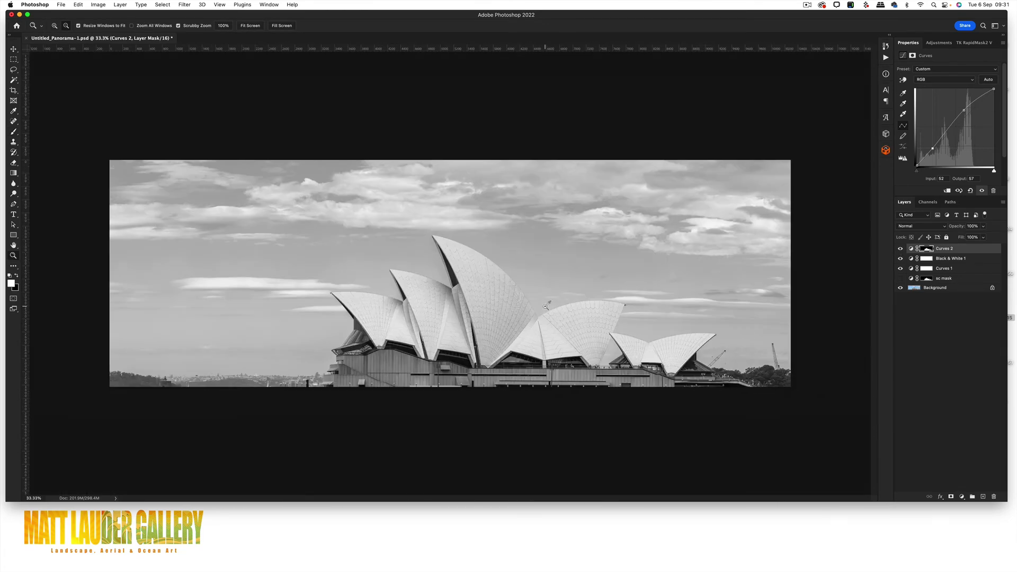
key(b)
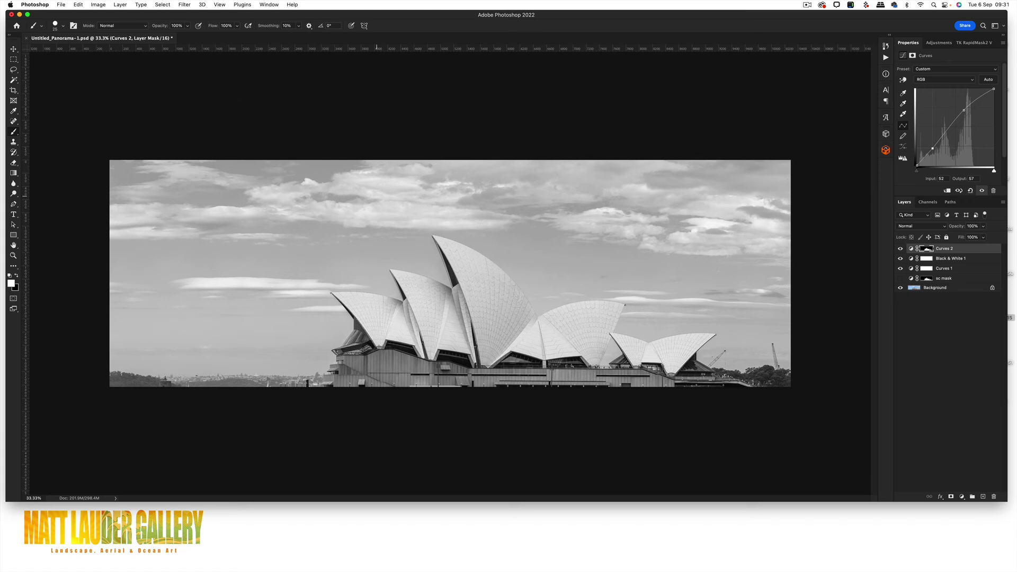
Create Layer 1 above Curves 2 with its blend mode set to Soft Light
click(120, 5)
mouse_move(133, 16)
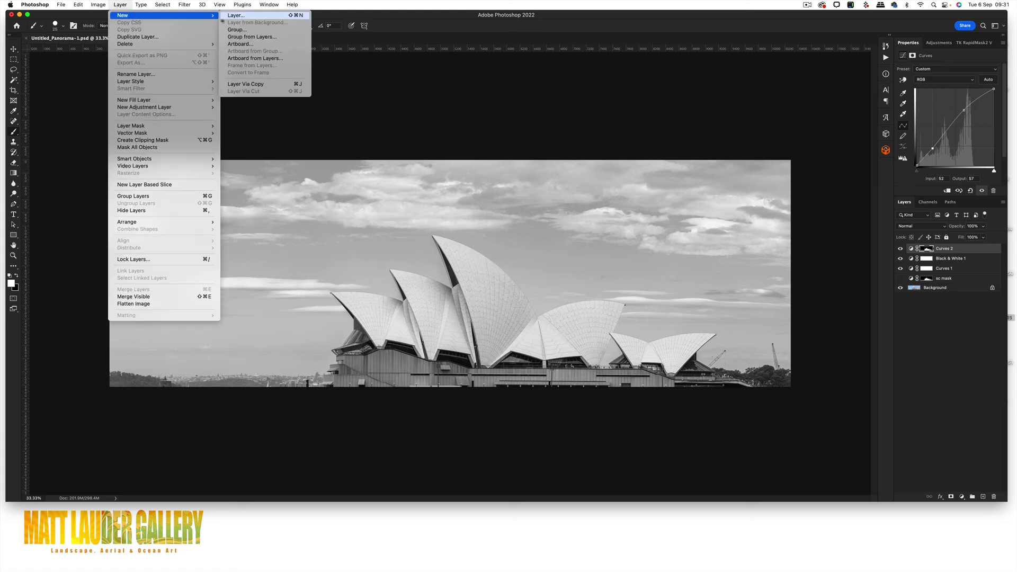
click(233, 15)
click(437, 263)
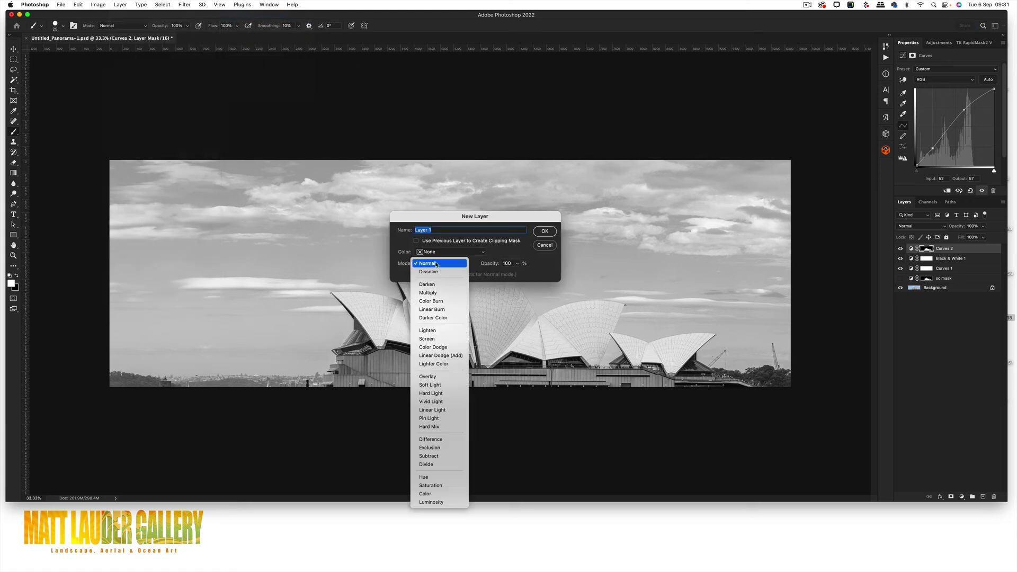
click(429, 393)
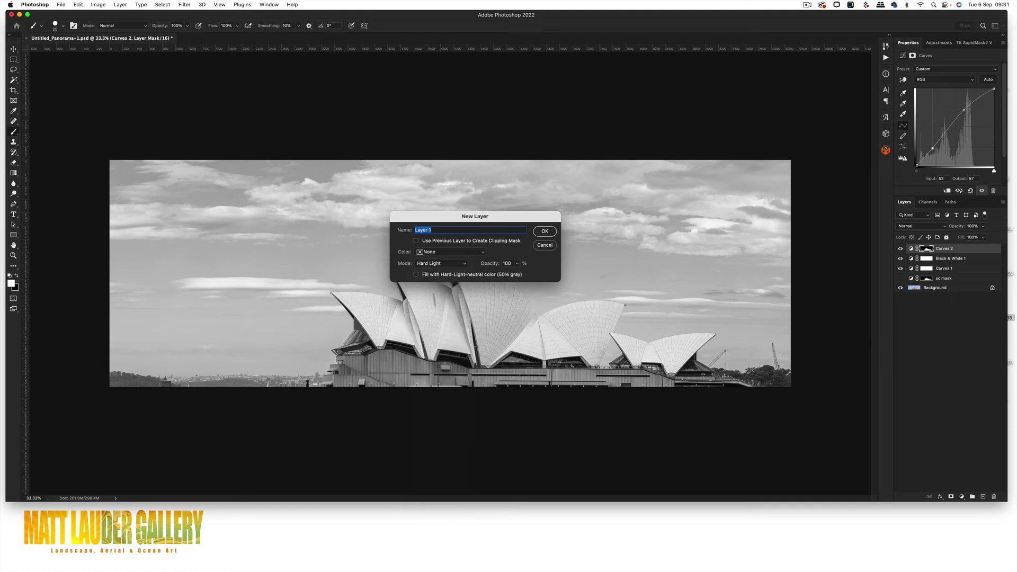
click(430, 263)
click(430, 256)
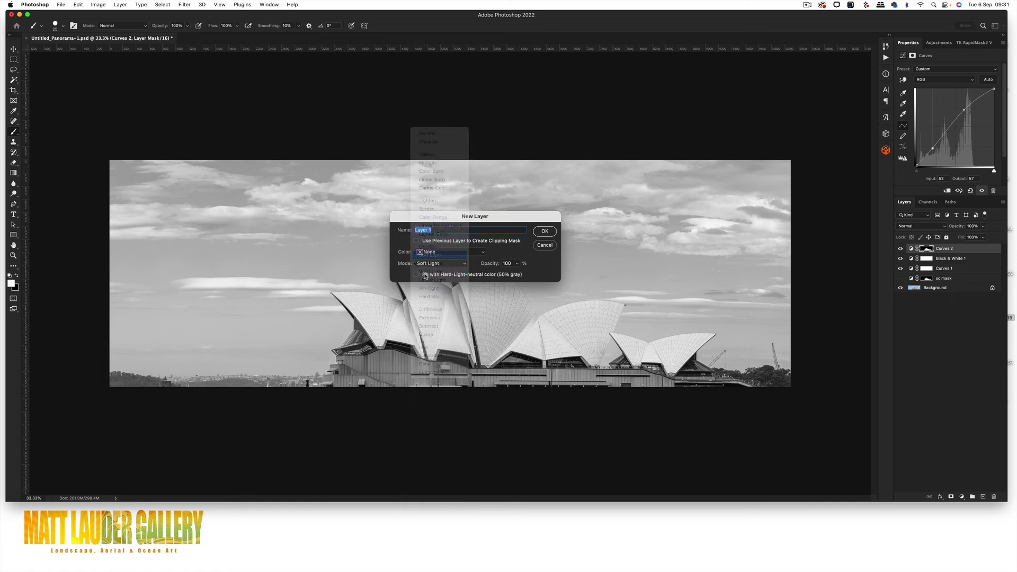
click(545, 231)
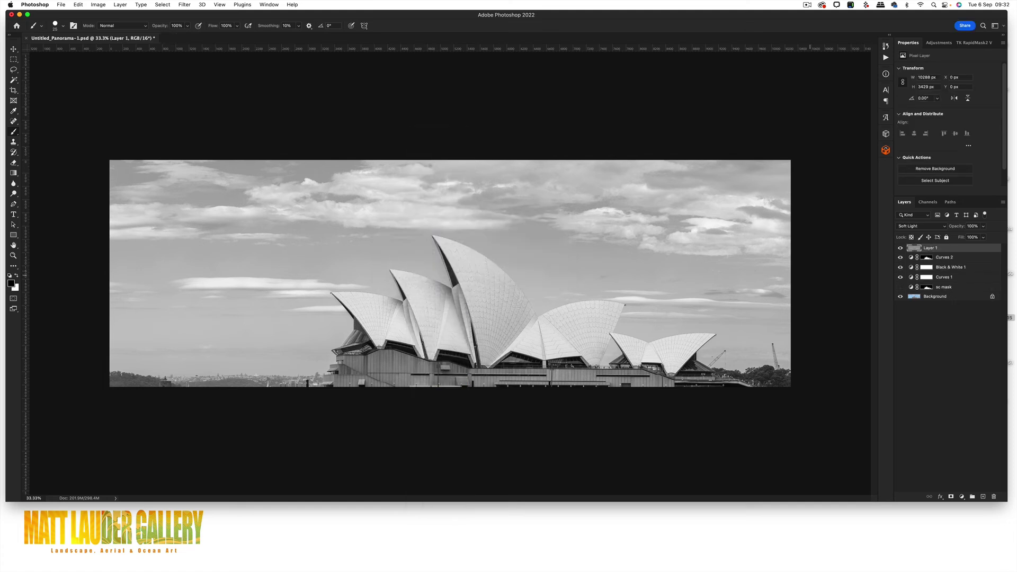
Load the building mask, then hide the selection, and paint black over the central and right sails with a 1100 px brush
super+click(926, 257)
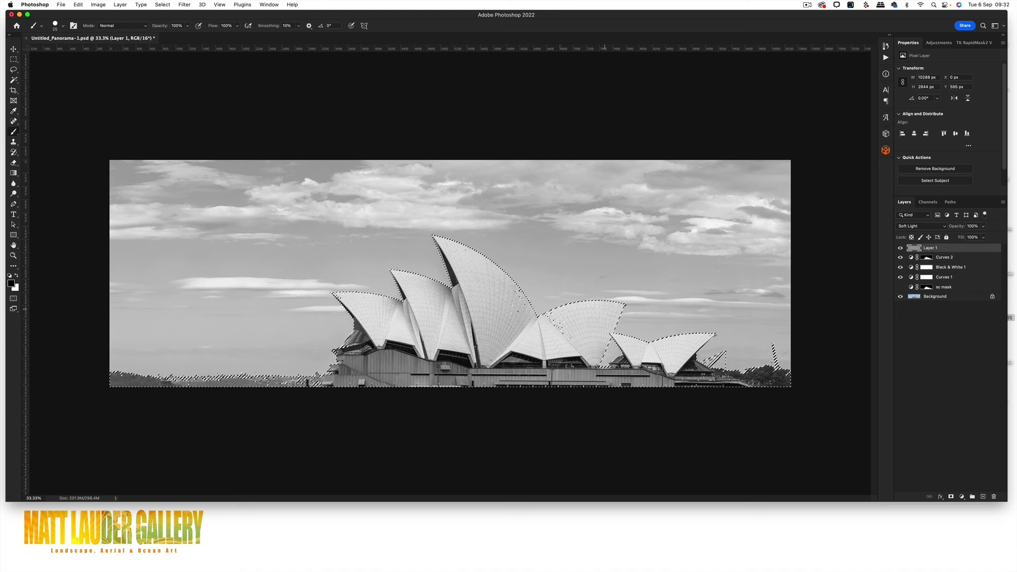
key(super+h)
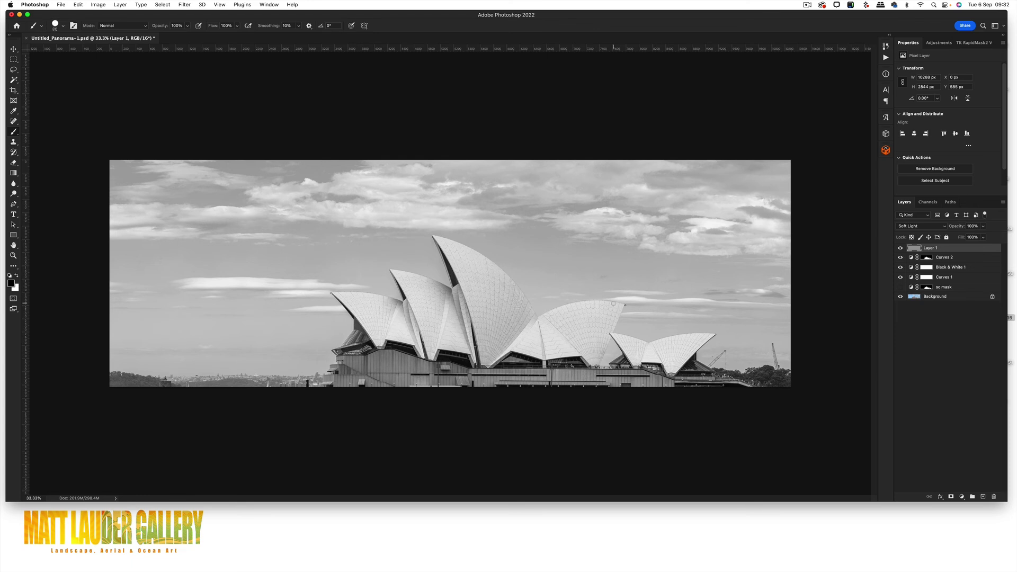
key(bracketright)
key(bracketright)
key(bracketright)
key(bracketright)
key(bracketright)
key(bracketright)
key(bracketright)
key(bracketright)
key(bracketright)
key(bracketright)
key(bracketright)
key(bracketright)
mouse_move(554, 300)
mouse_down()
mouse_move(527, 321)
mouse_move(488, 296)
mouse_move(508, 276)
mouse_move(478, 257)
mouse_move(553, 309)
mouse_move(592, 308)
mouse_move(563, 326)
mouse_move(630, 328)
mouse_move(463, 253)
mouse_move(572, 319)
mouse_move(647, 328)
mouse_move(437, 323)
mouse_up()
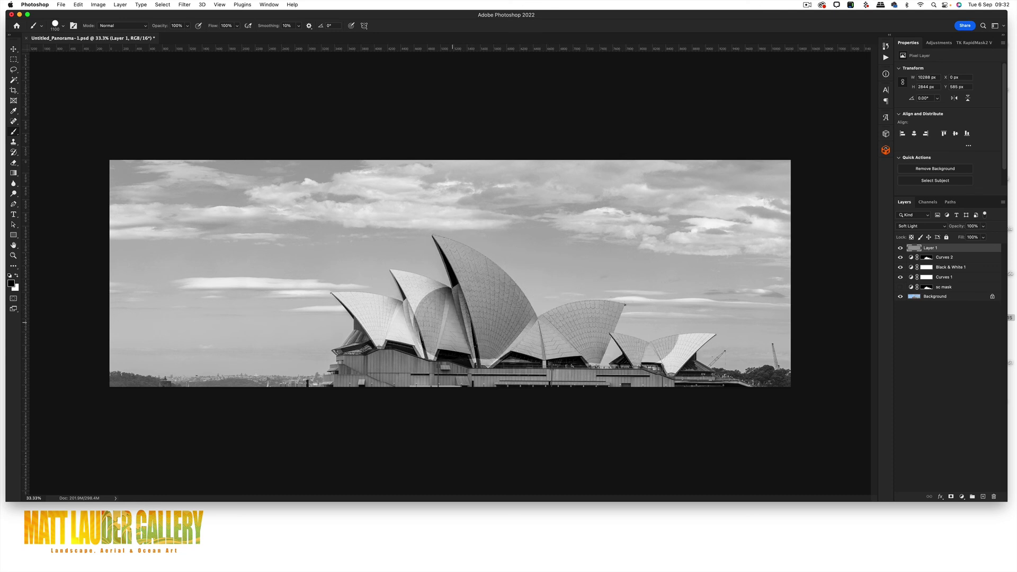